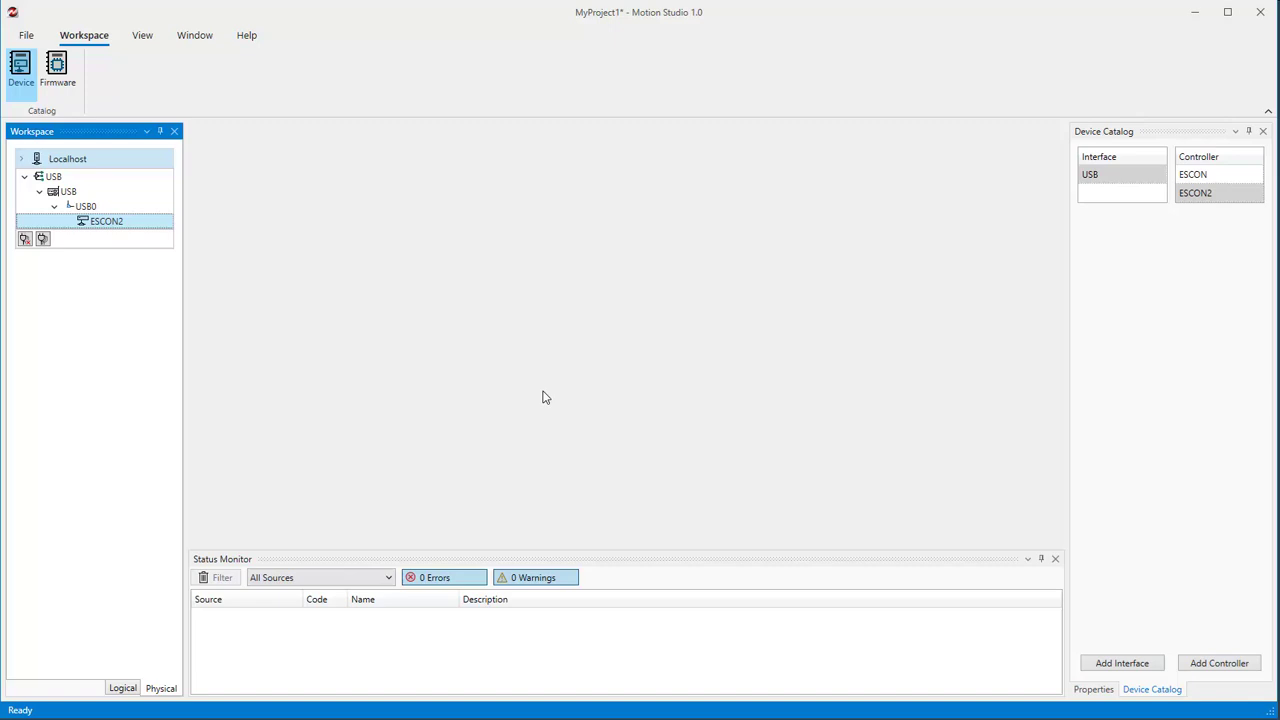
- Launch the ESCON2 Startup wizard, acknowledge the safety instructions, and advance to the Motor page
{"action": "right_click", "coordinate": [110, 222]}
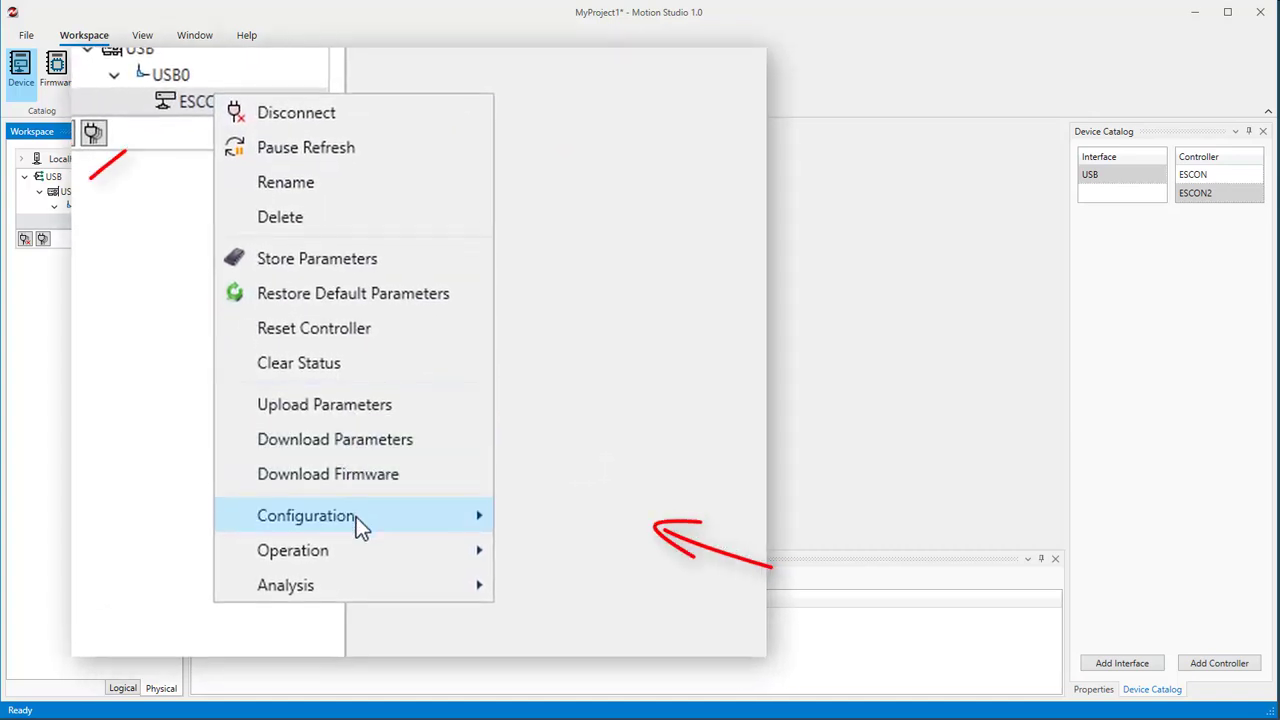
{"action": "mouse_move", "coordinate": [364, 519]}
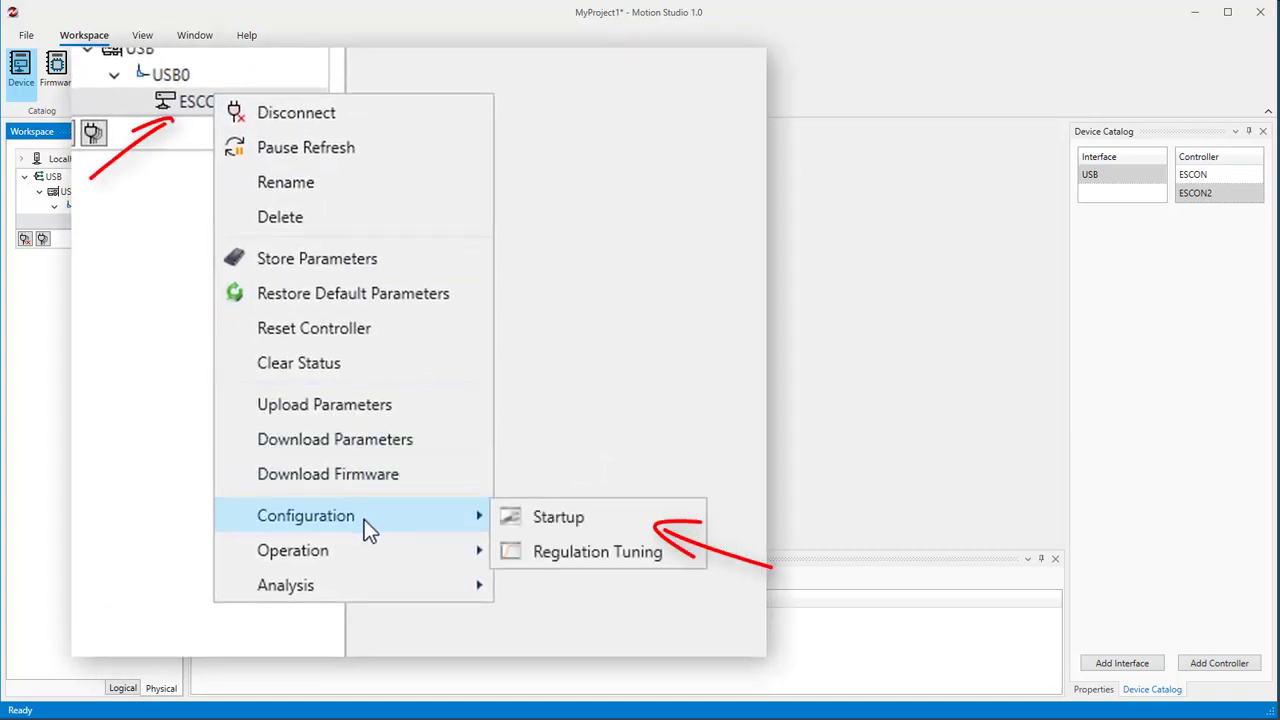
{"action": "left_click", "coordinate": [540, 518]}
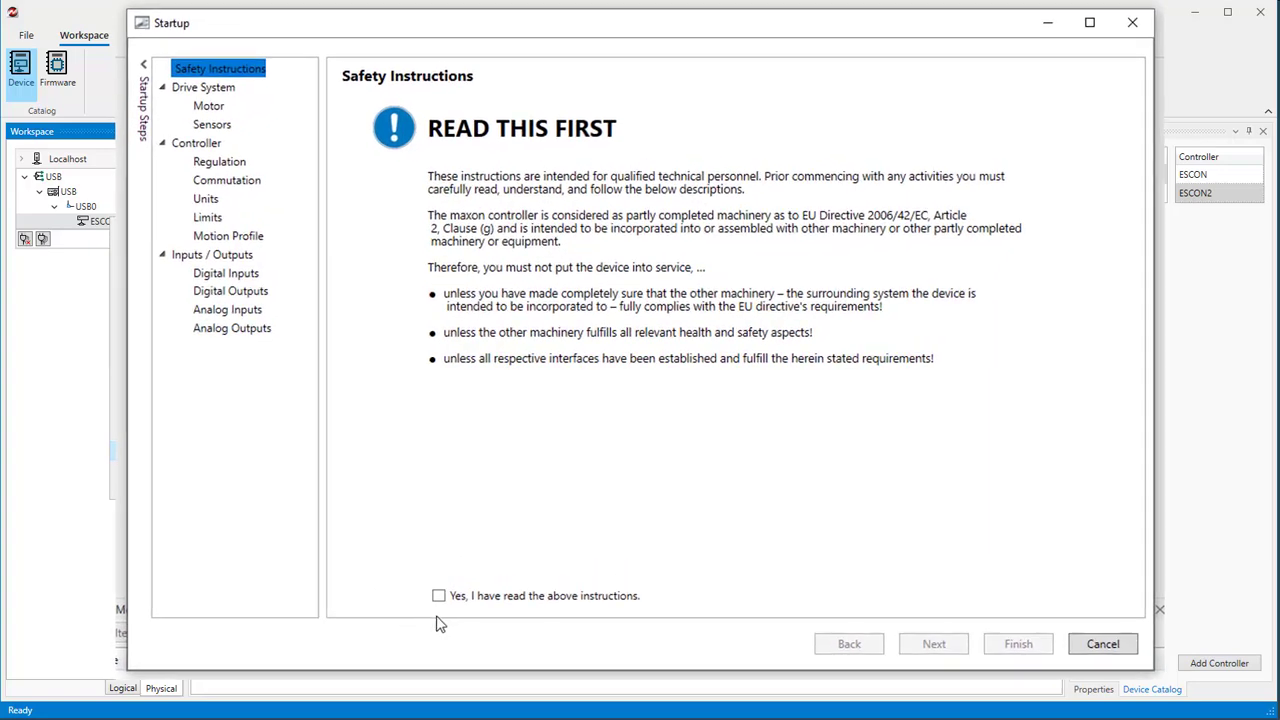
{"action": "left_click", "coordinate": [439, 596]}
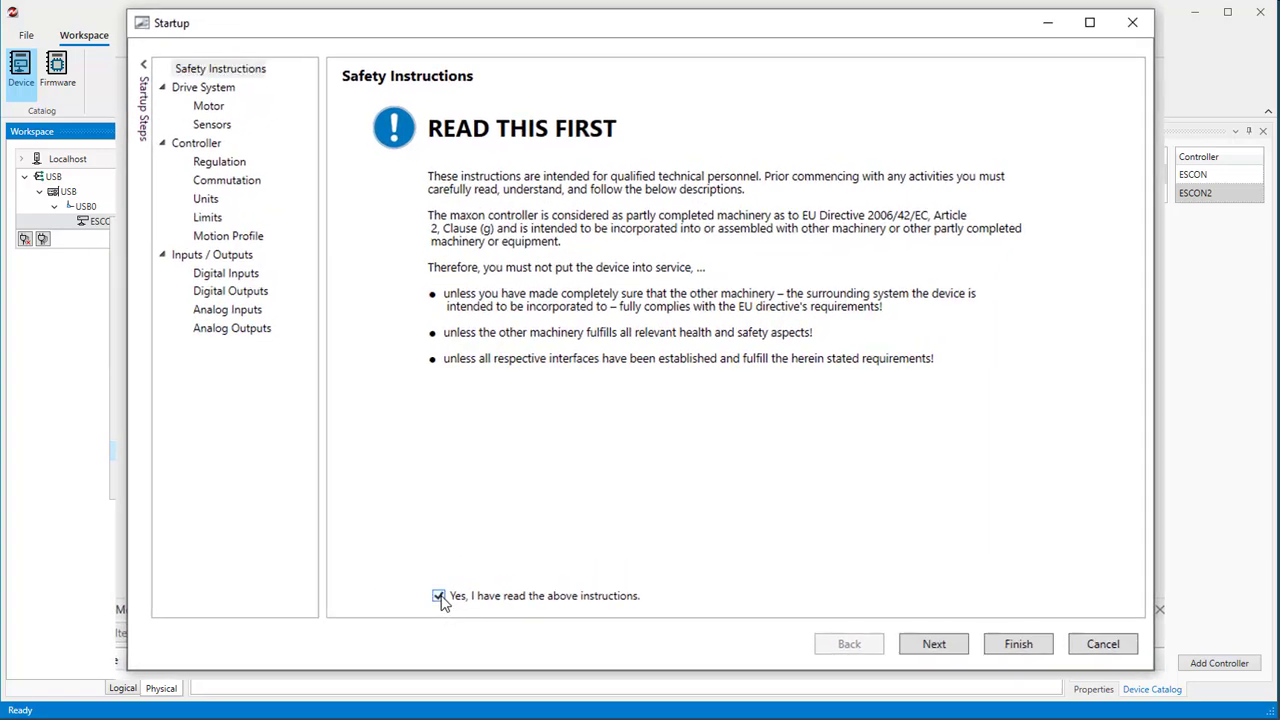
{"action": "left_click", "coordinate": [935, 646]}
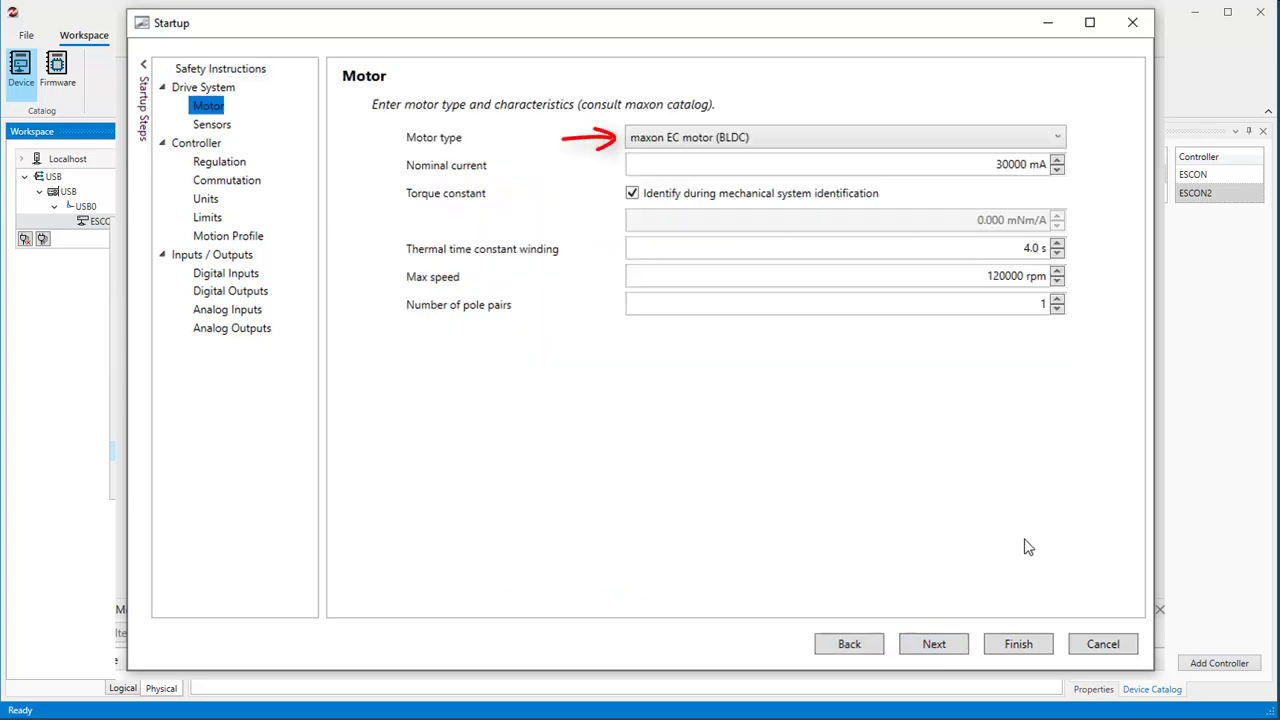
- Keep maxon EC motor (BLDC), with nominal current 2660 mA and thermal time constant winding 2.8 s
{"action": "left_click", "coordinate": [1060, 138]}
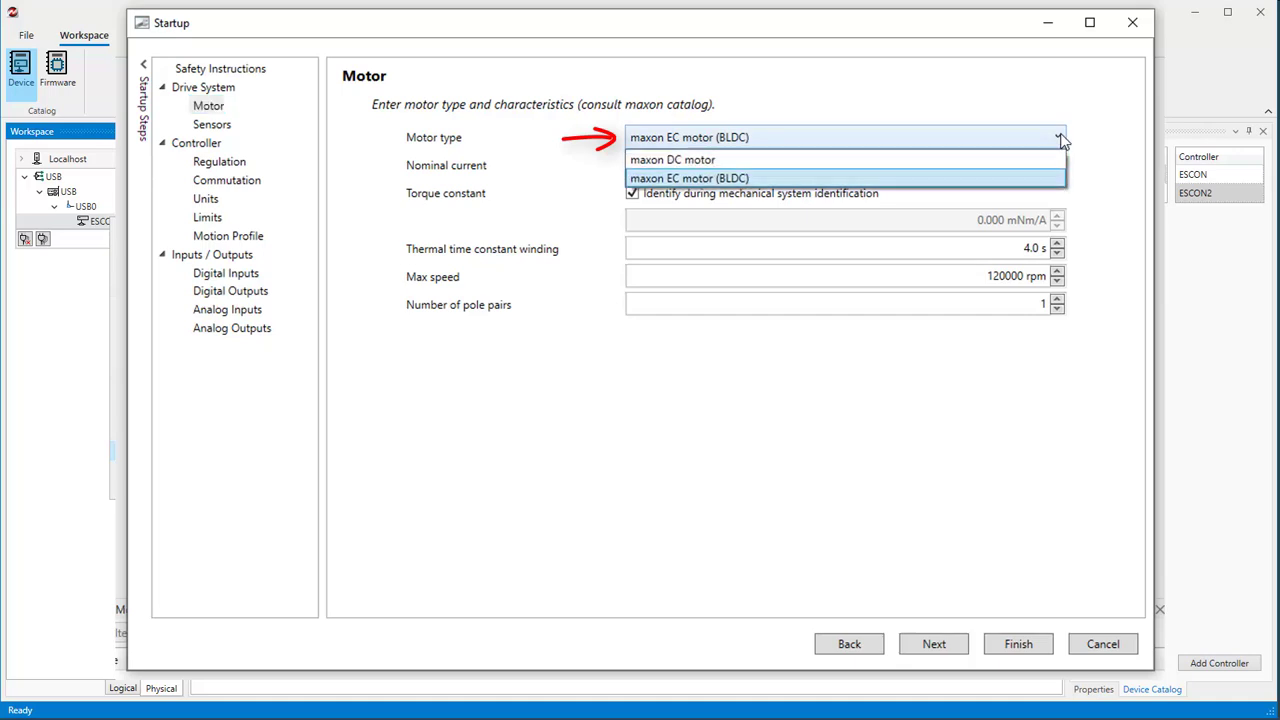
{"action": "left_click", "coordinate": [1061, 139]}
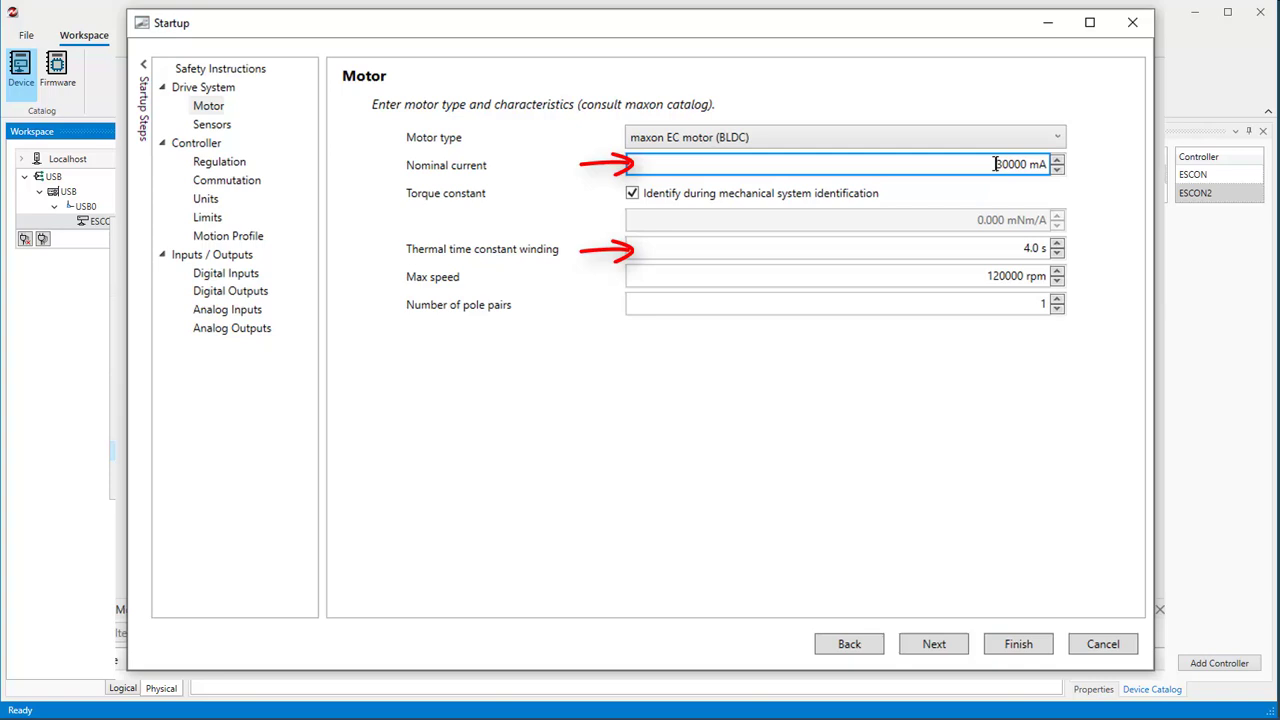
{"action": "left_click_drag", "start_coordinate": [993, 164], "coordinate": [1030, 164]}
{"action": "type", "text": "2660"}
{"action": "left_click", "coordinate": [1030, 248]}
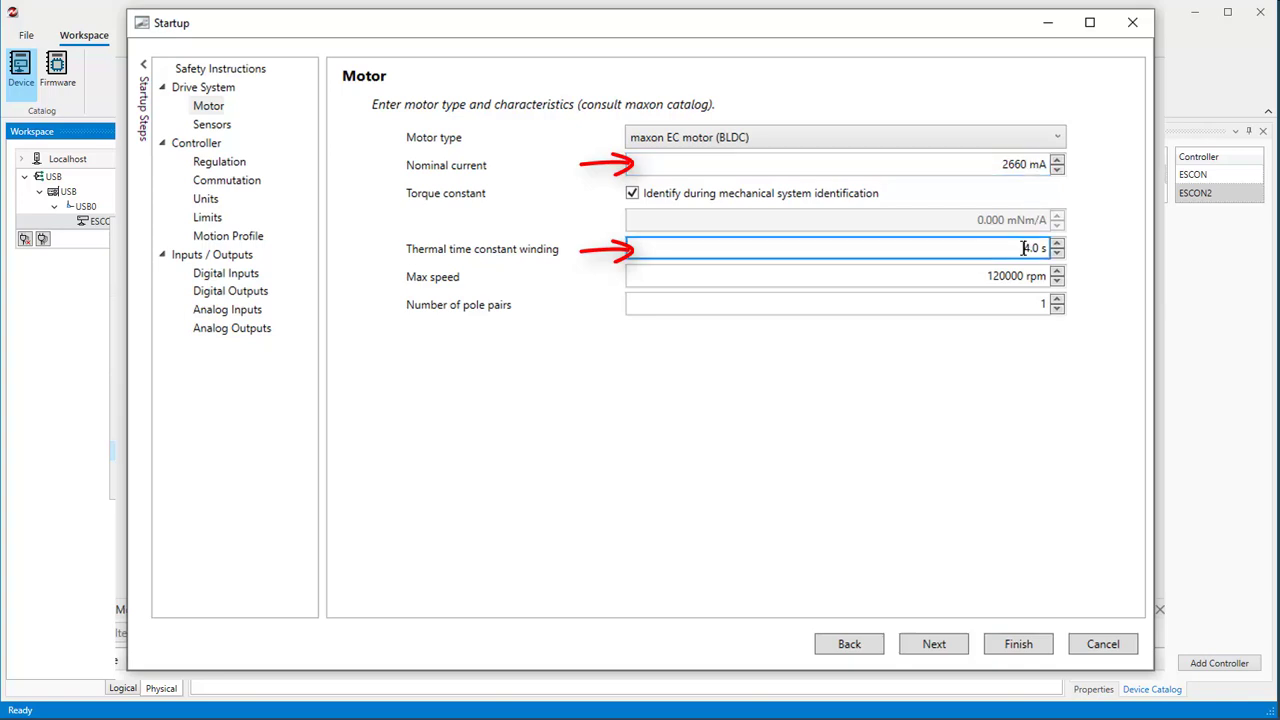
{"action": "double_click", "coordinate": [1030, 248]}
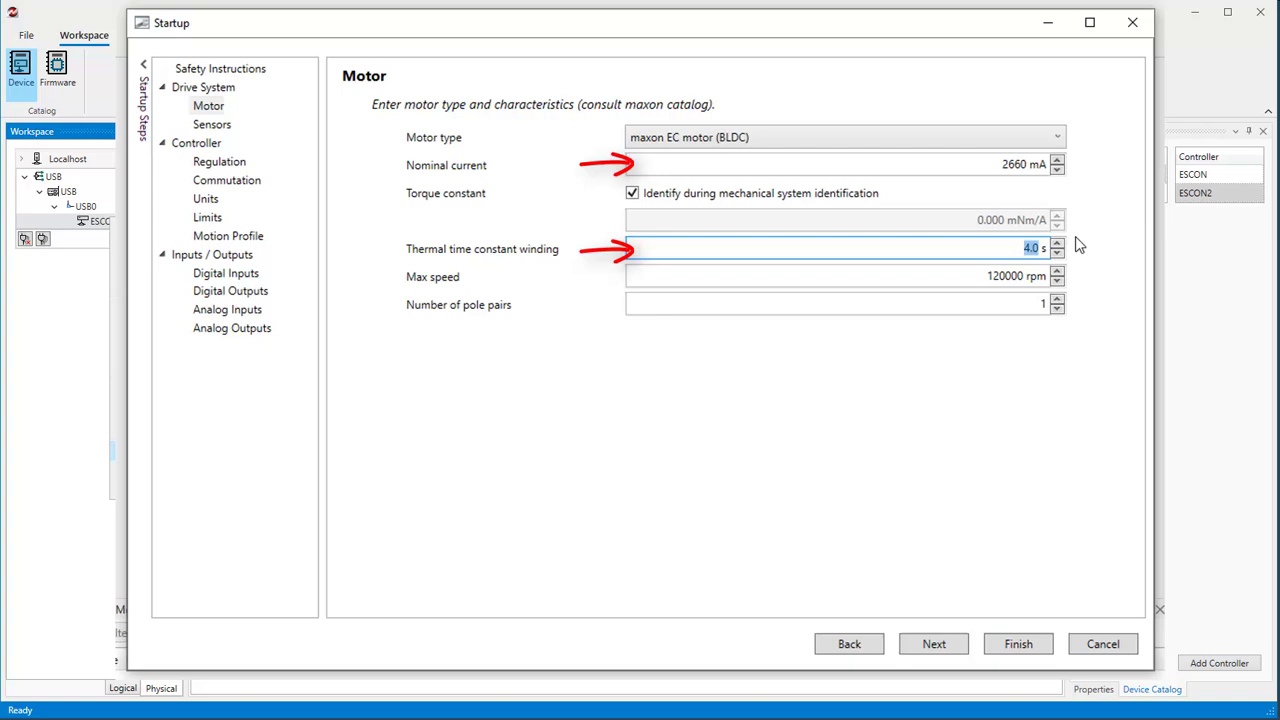
{"action": "type", "text": "2.8"}
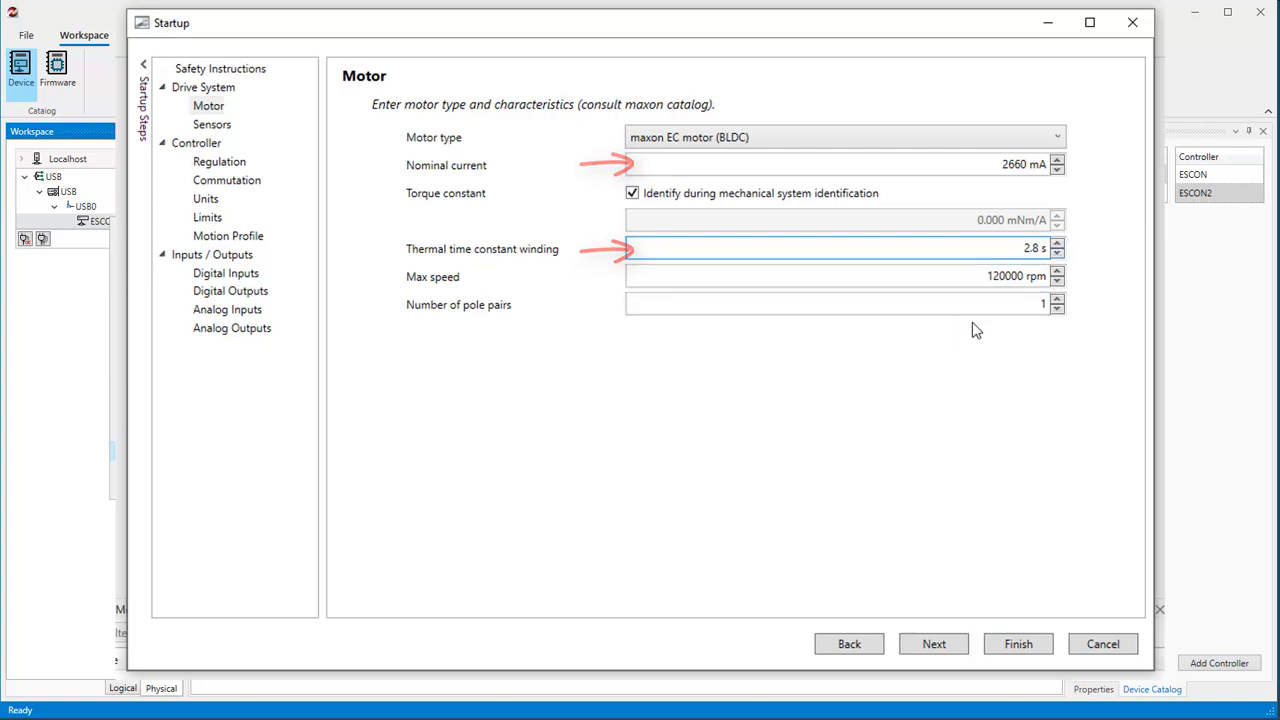
{"action": "left_click", "coordinate": [1057, 309]}
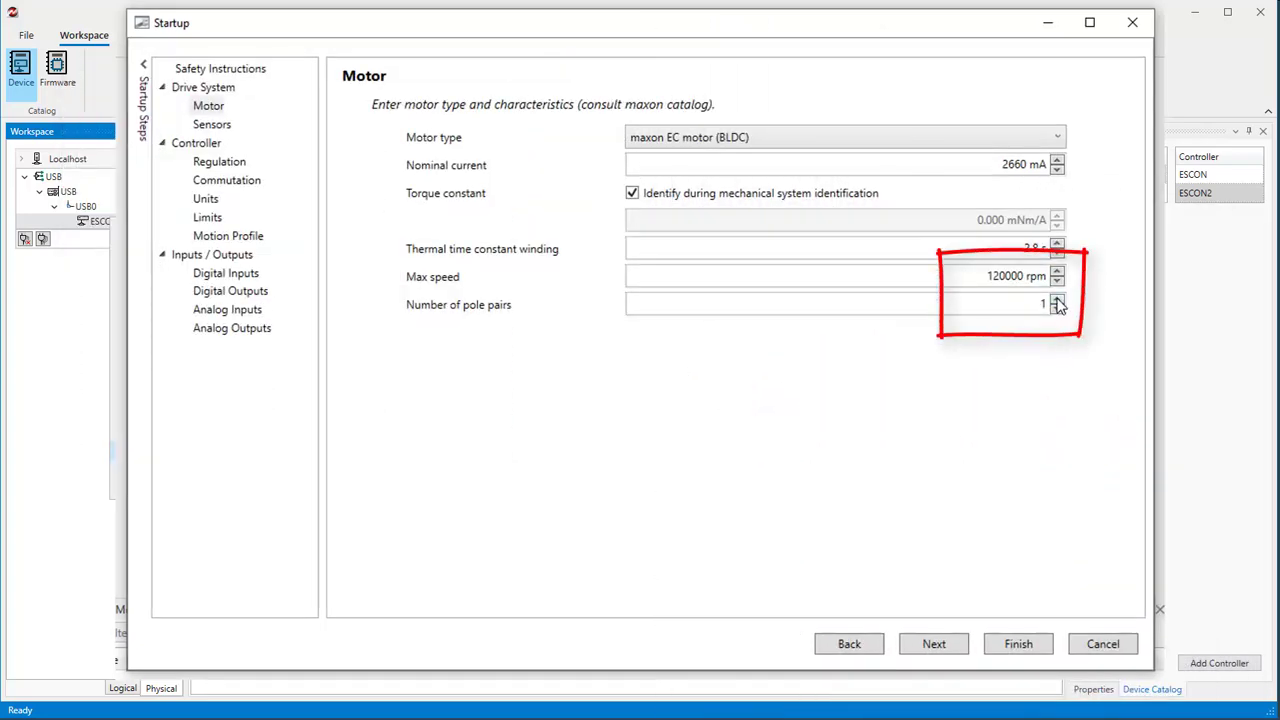
- Raise pole pairs to 6 to watch max speed drop, reset to 1, then enter 6000 rpm max speed
{"action": "left_click", "coordinate": [1056, 300]}
{"action": "left_click", "coordinate": [1056, 300]}
{"action": "left_click", "coordinate": [1056, 300]}
{"action": "left_click", "coordinate": [1056, 300]}
{"action": "left_click", "coordinate": [1056, 300]}
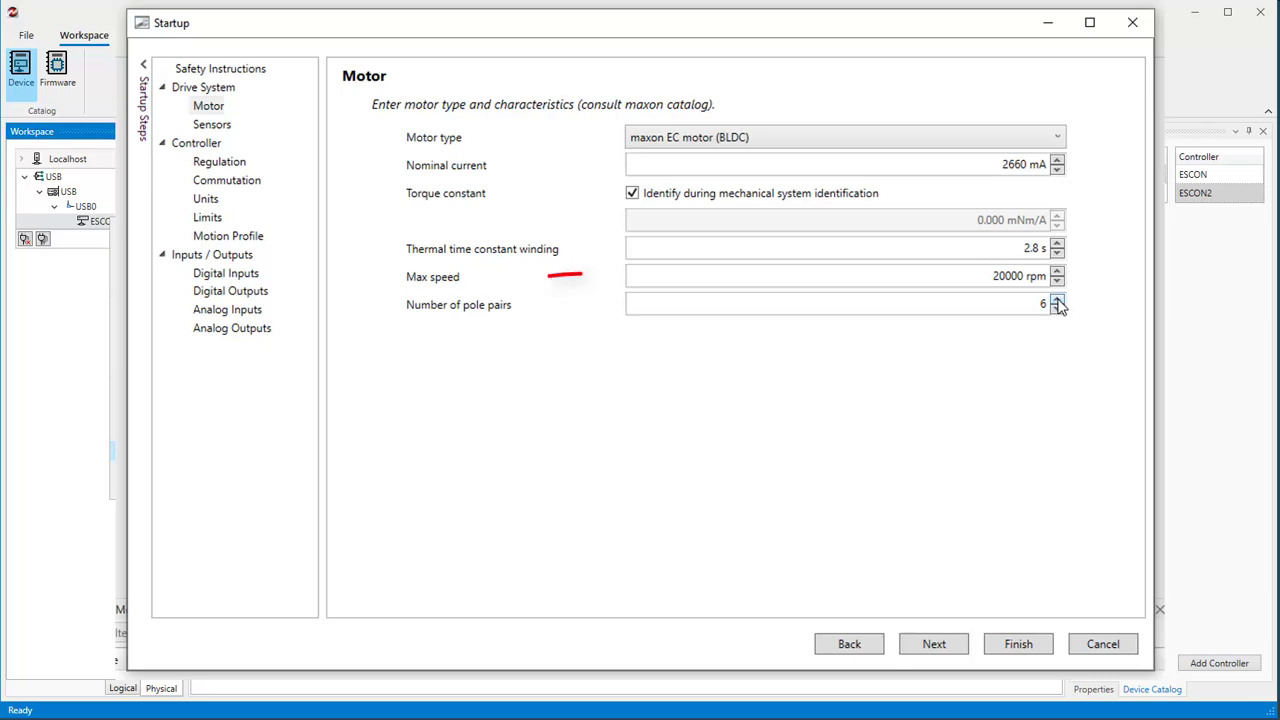
{"action": "left_click", "coordinate": [1055, 310]}
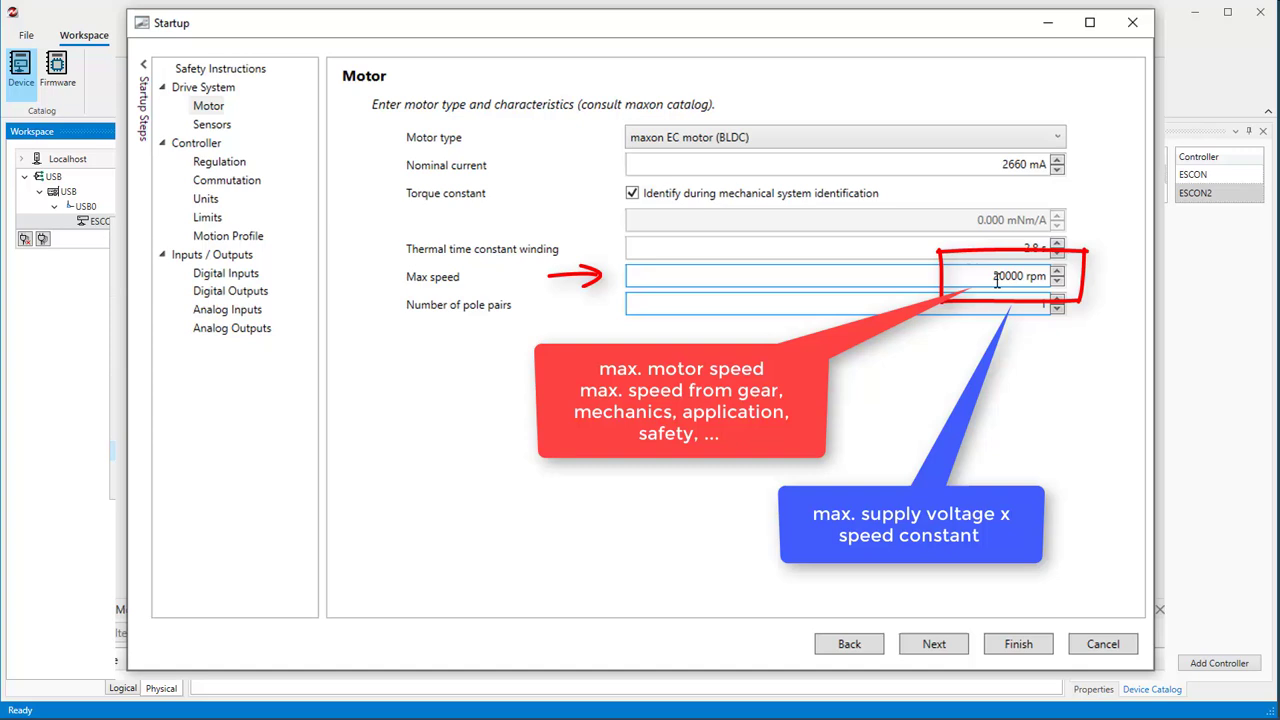
{"action": "left_click_drag", "start_coordinate": [992, 276], "coordinate": [1035, 272]}
{"action": "type", "text": "6000"}
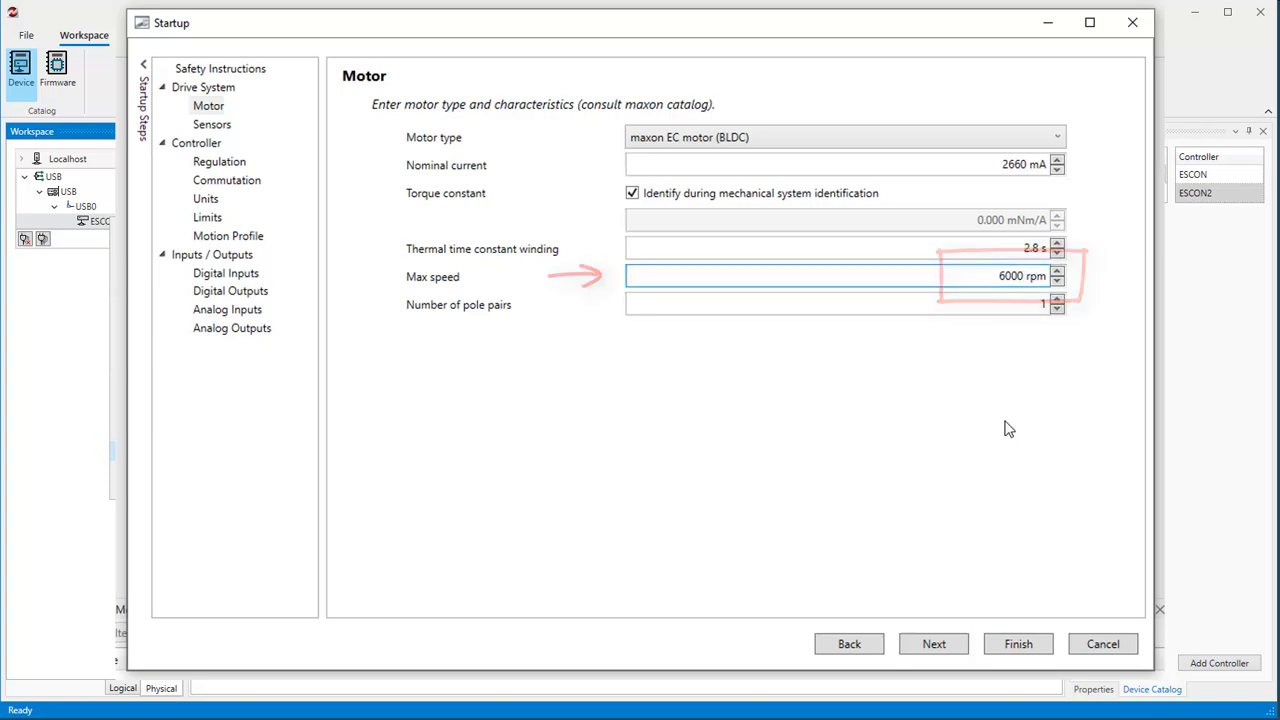
- Advance to the Sensors page showing the Hall sensor on X4 and 500-pulse encoder on X5
{"action": "left_click", "coordinate": [943, 649]}
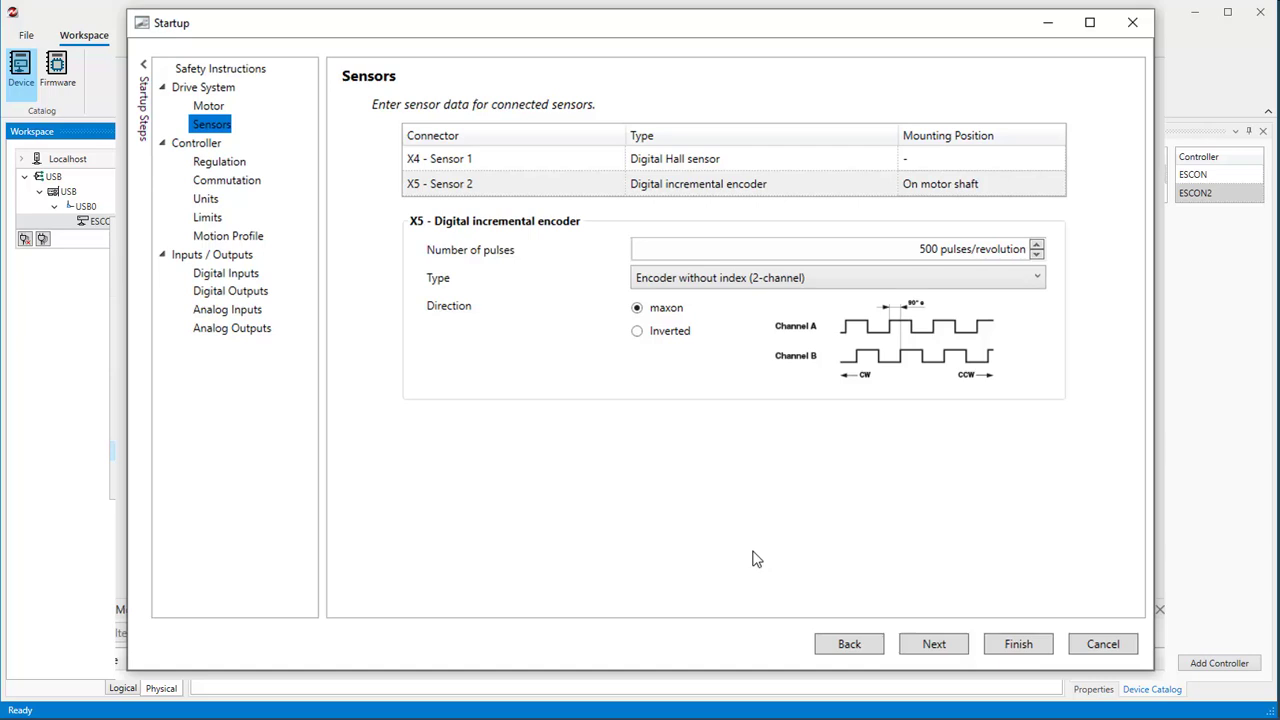
- Move past the Sensors and Regulation pages to reach the sinusoidal Commutation settings
{"action": "left_click", "coordinate": [948, 647]}
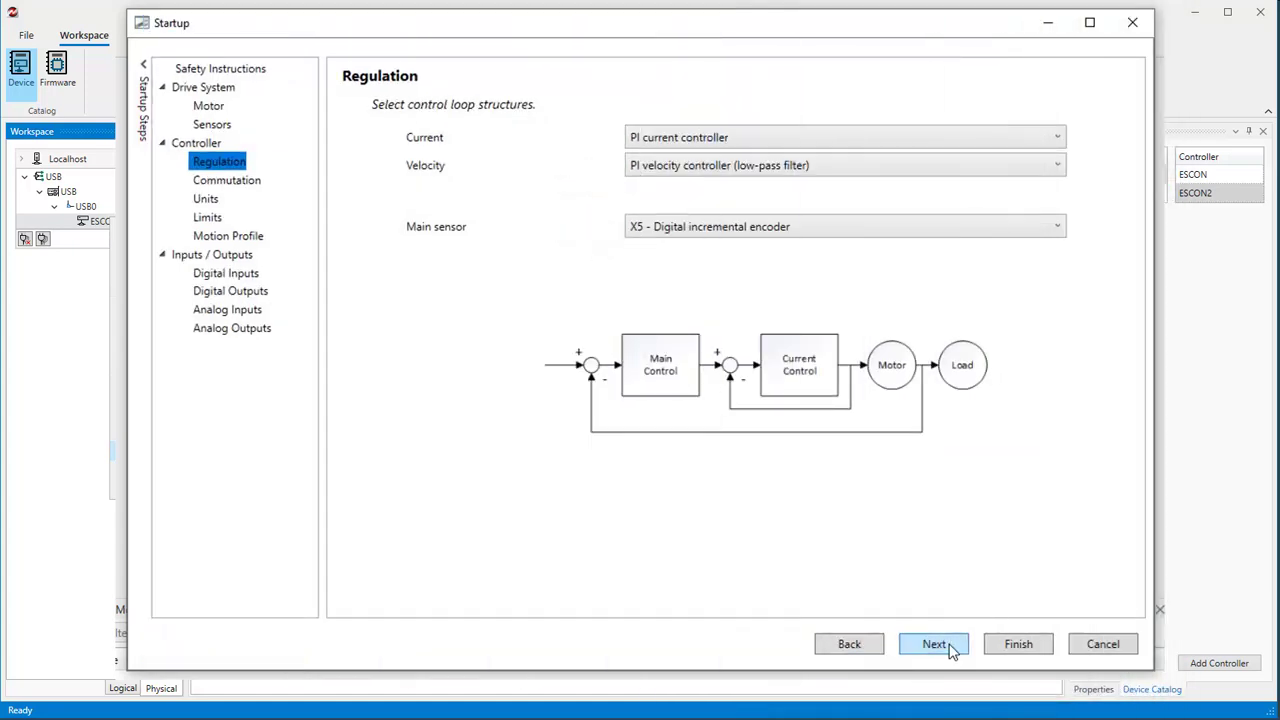
{"action": "left_click", "coordinate": [934, 644]}
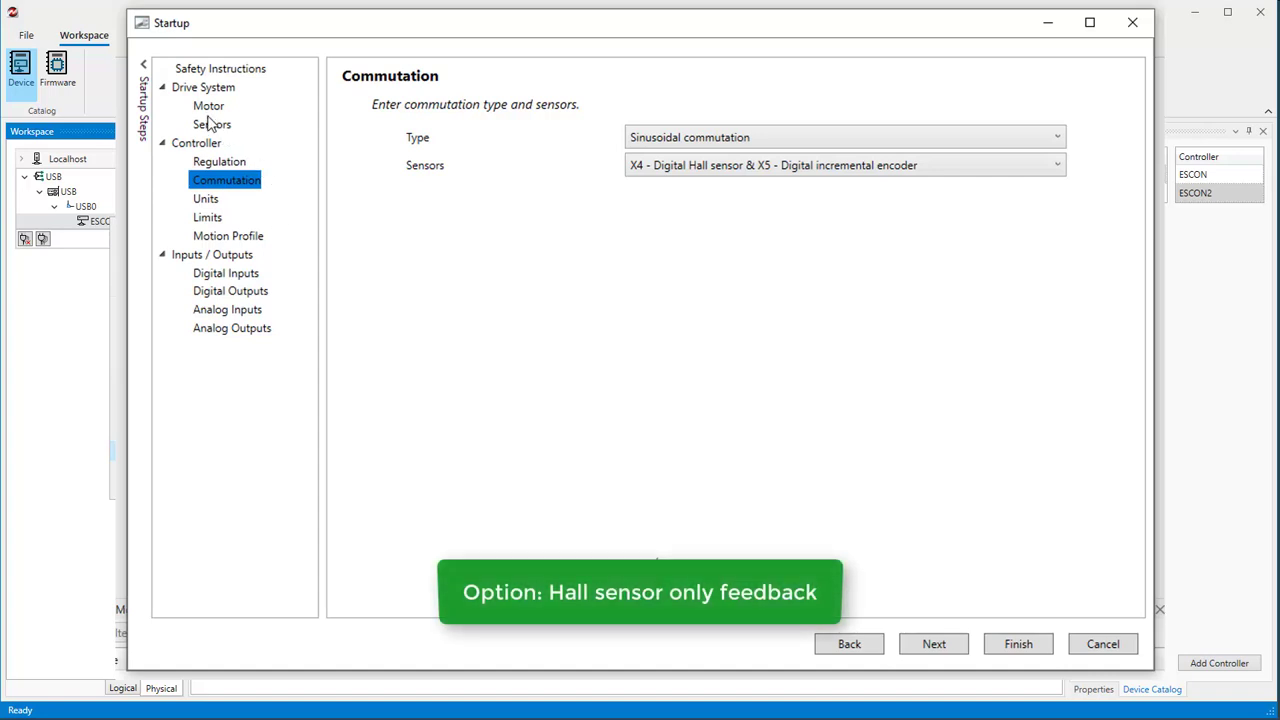
- Go back to Sensors and set X5 - Sensor 2 to None for Hall-only feedback
{"action": "left_click", "coordinate": [216, 125]}
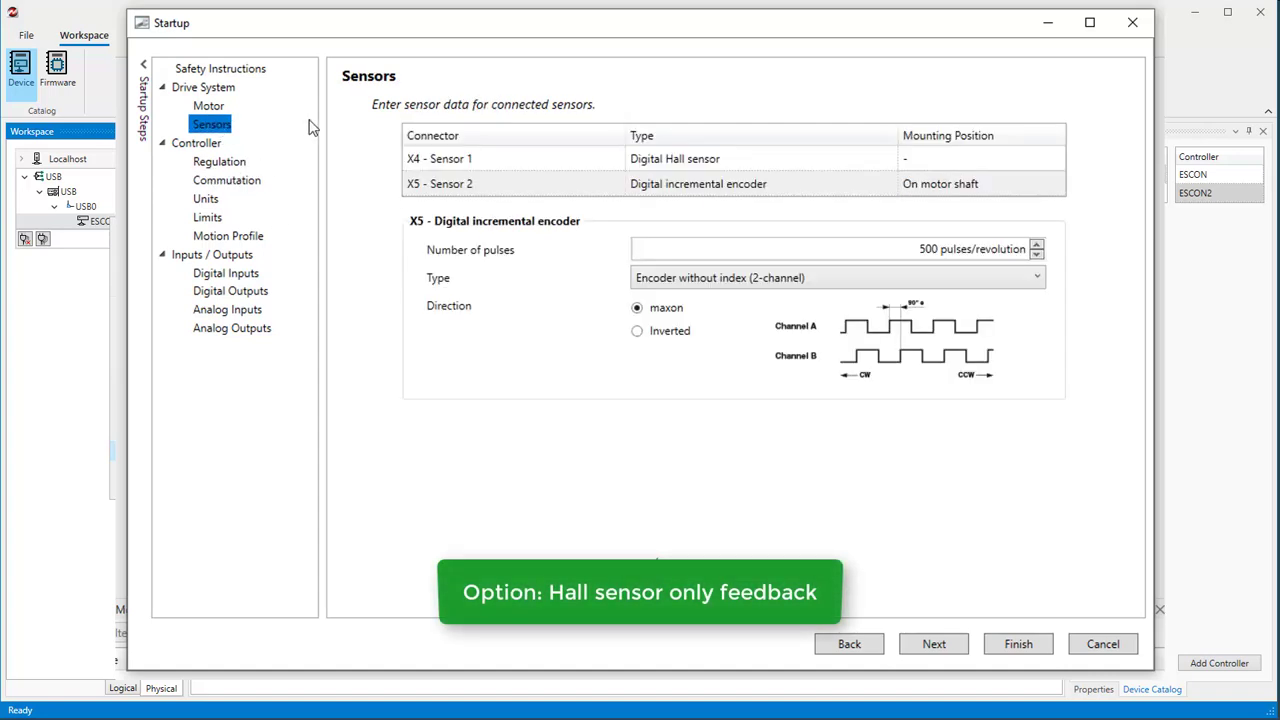
{"action": "left_click", "coordinate": [878, 184]}
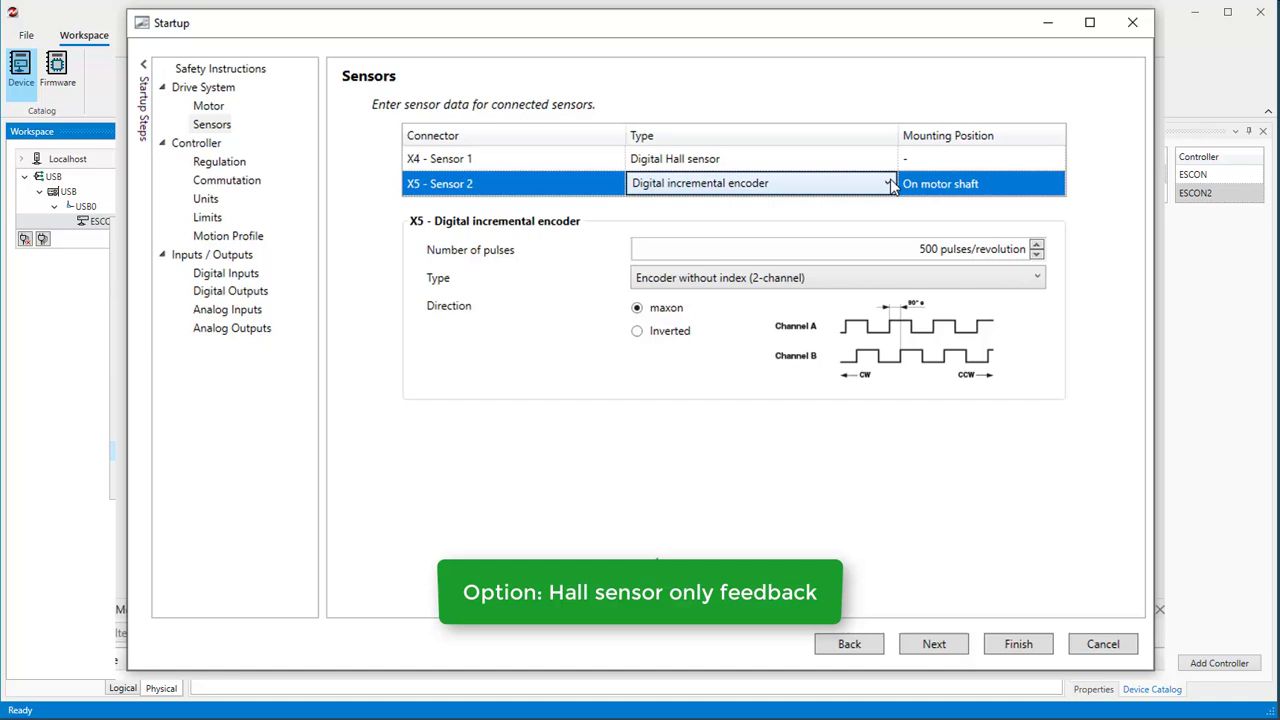
{"action": "left_click", "coordinate": [889, 184]}
{"action": "left_click", "coordinate": [868, 204]}
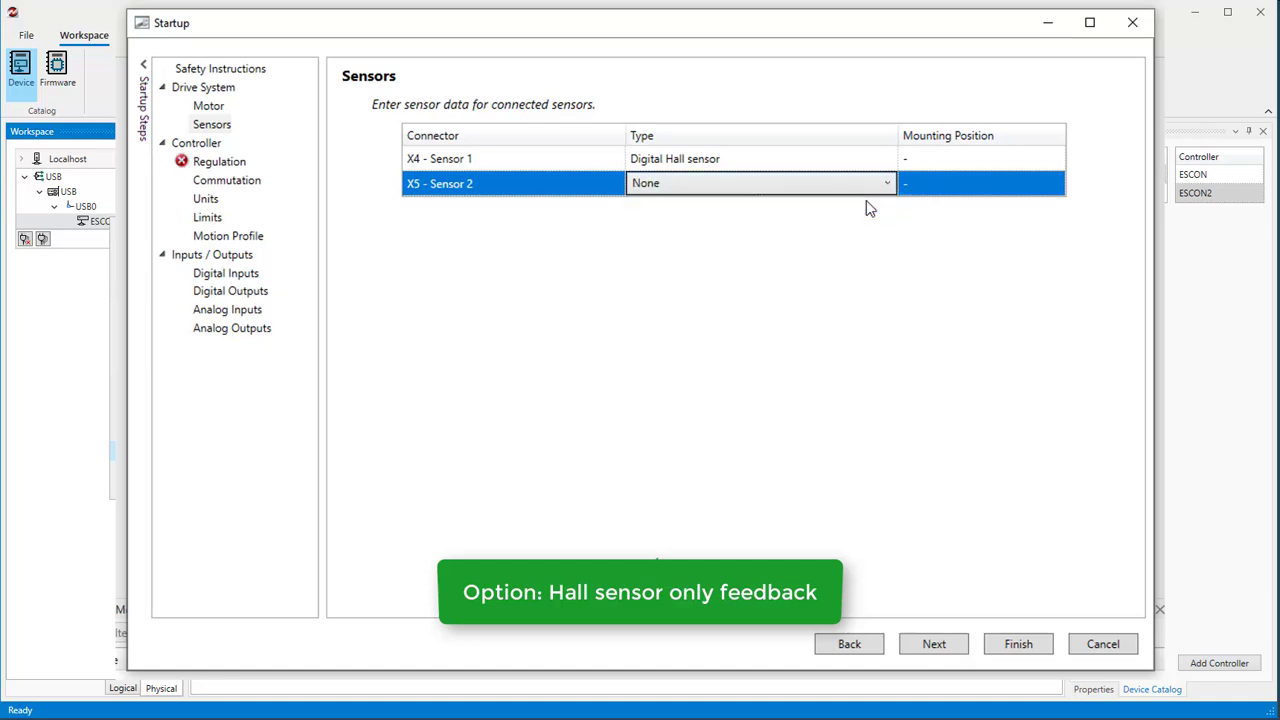
- Use the X4 Digital Hall sensor as both main sensor and commutation sensor
{"action": "left_click", "coordinate": [933, 652]}
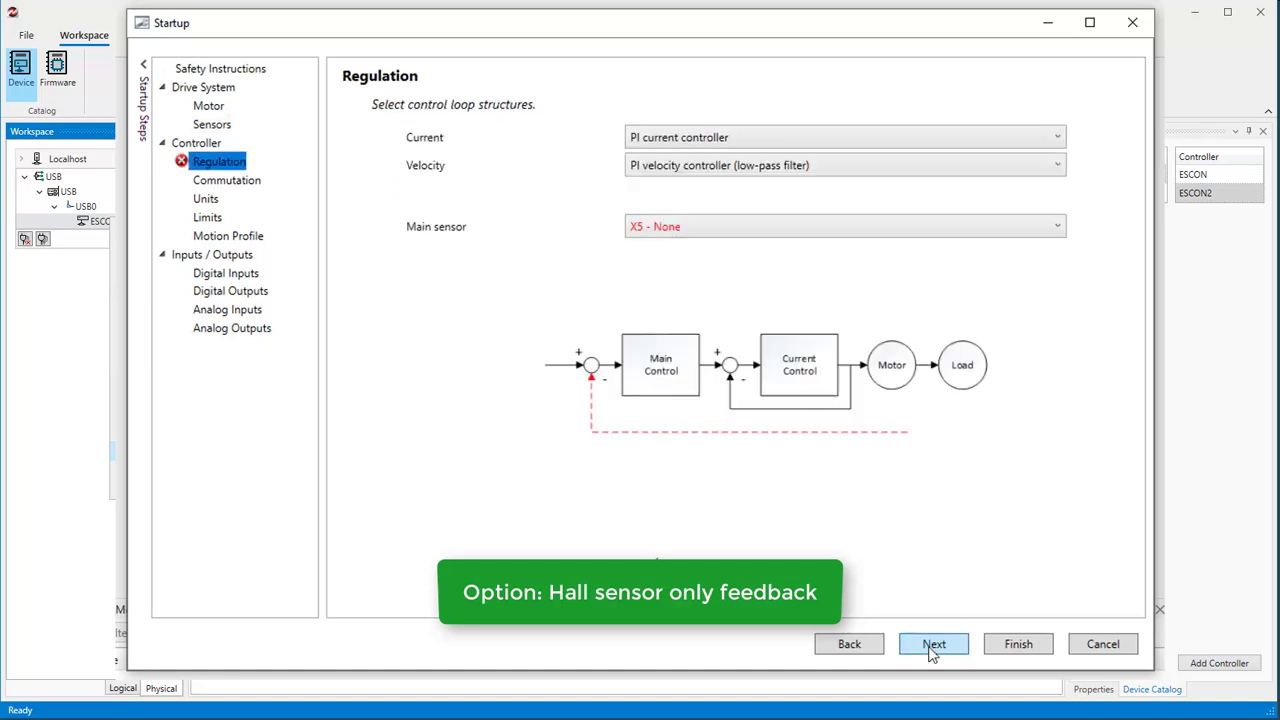
{"action": "left_click", "coordinate": [912, 230]}
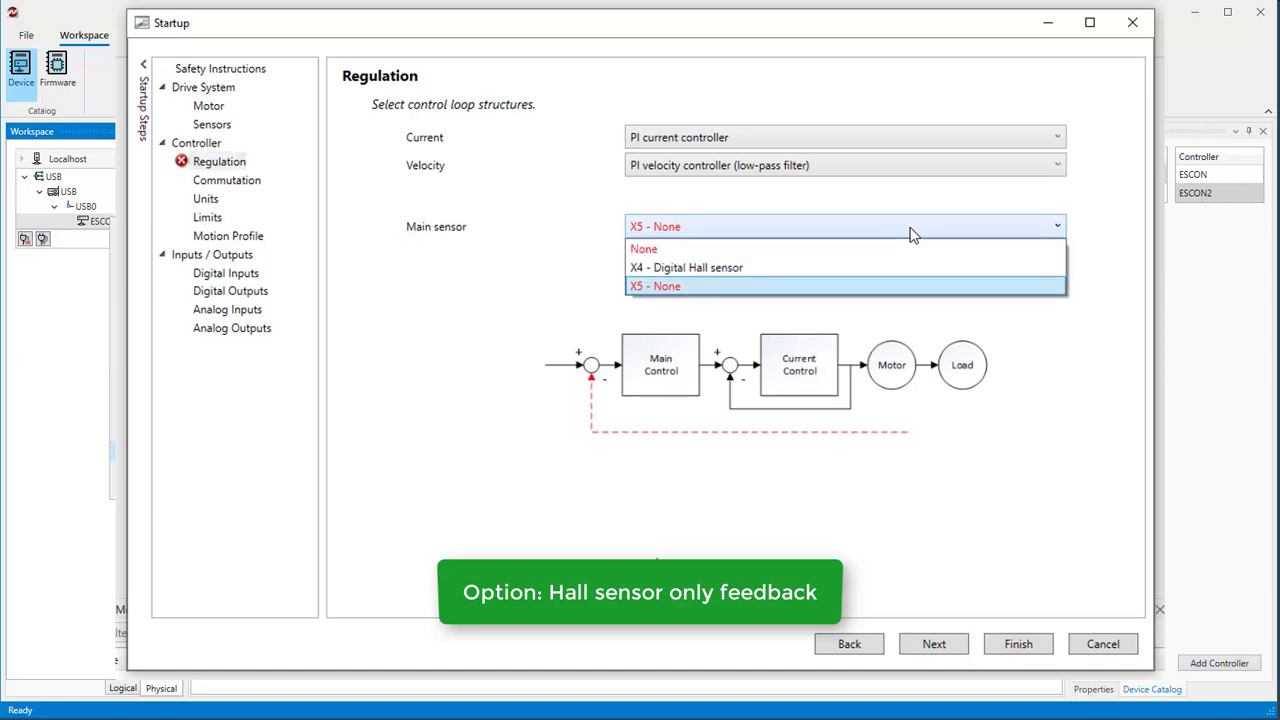
{"action": "left_click", "coordinate": [902, 268]}
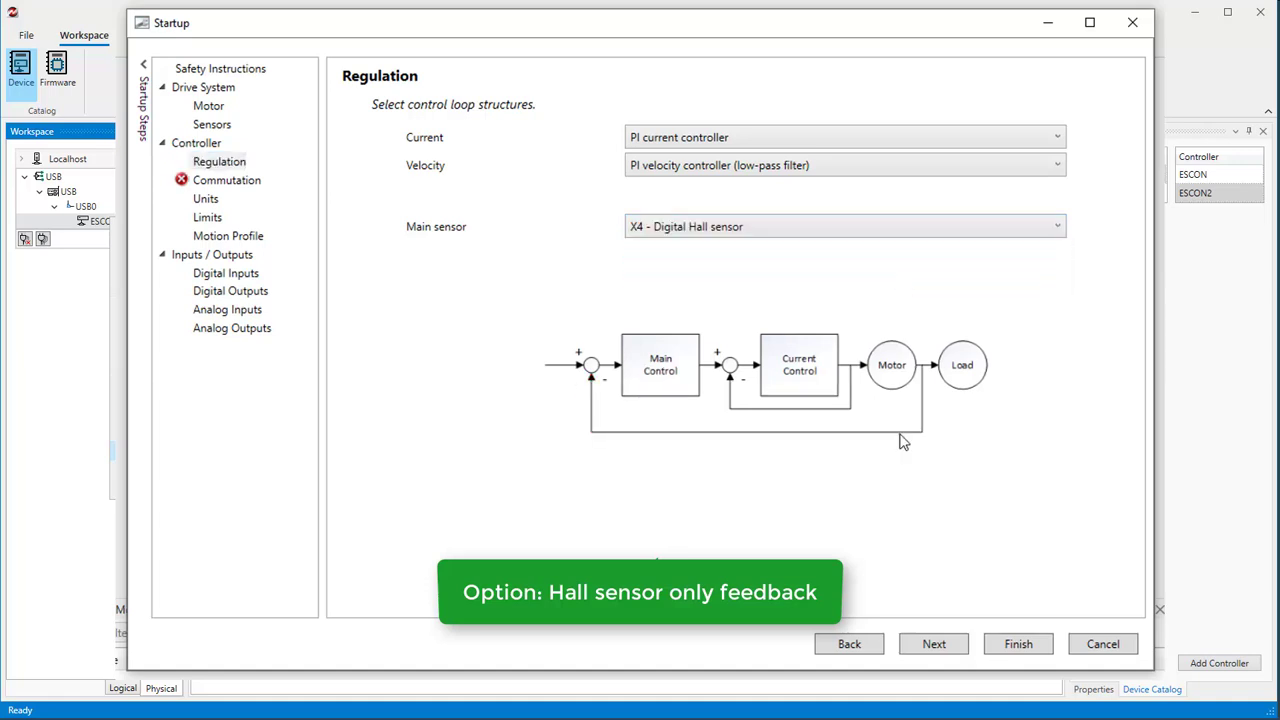
{"action": "left_click", "coordinate": [931, 648]}
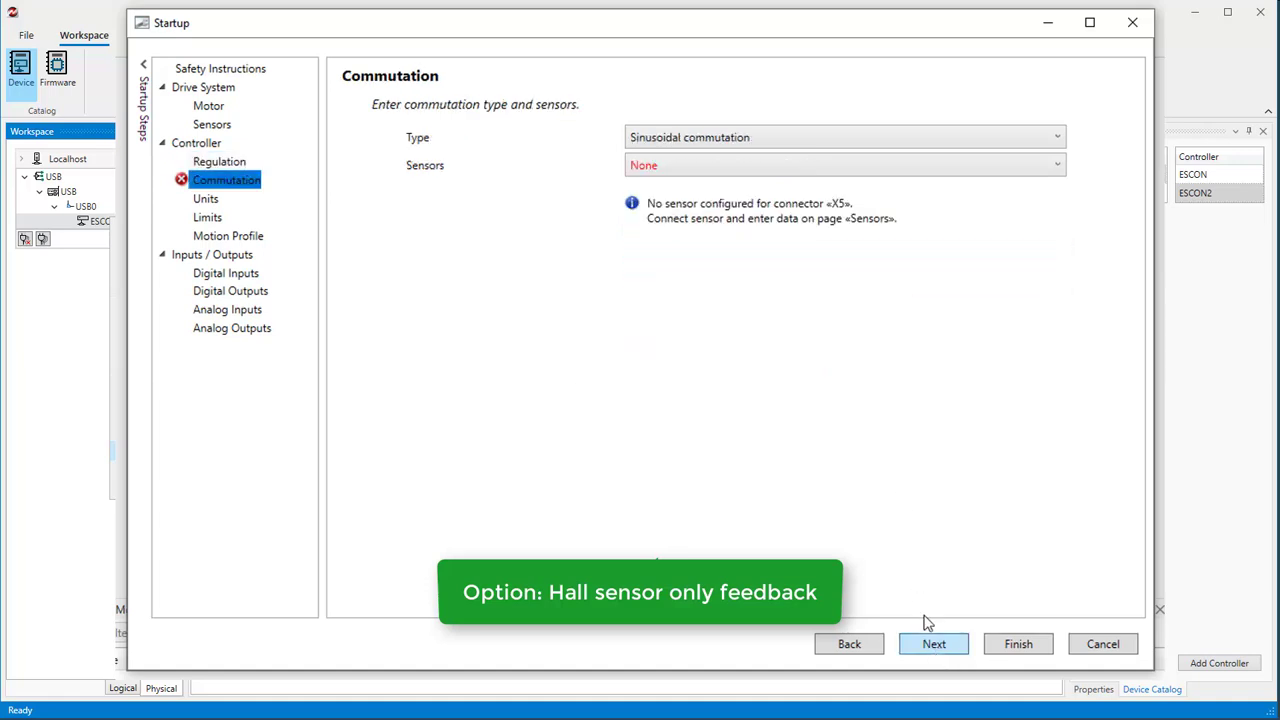
{"action": "left_click", "coordinate": [908, 165]}
{"action": "left_click", "coordinate": [904, 208]}
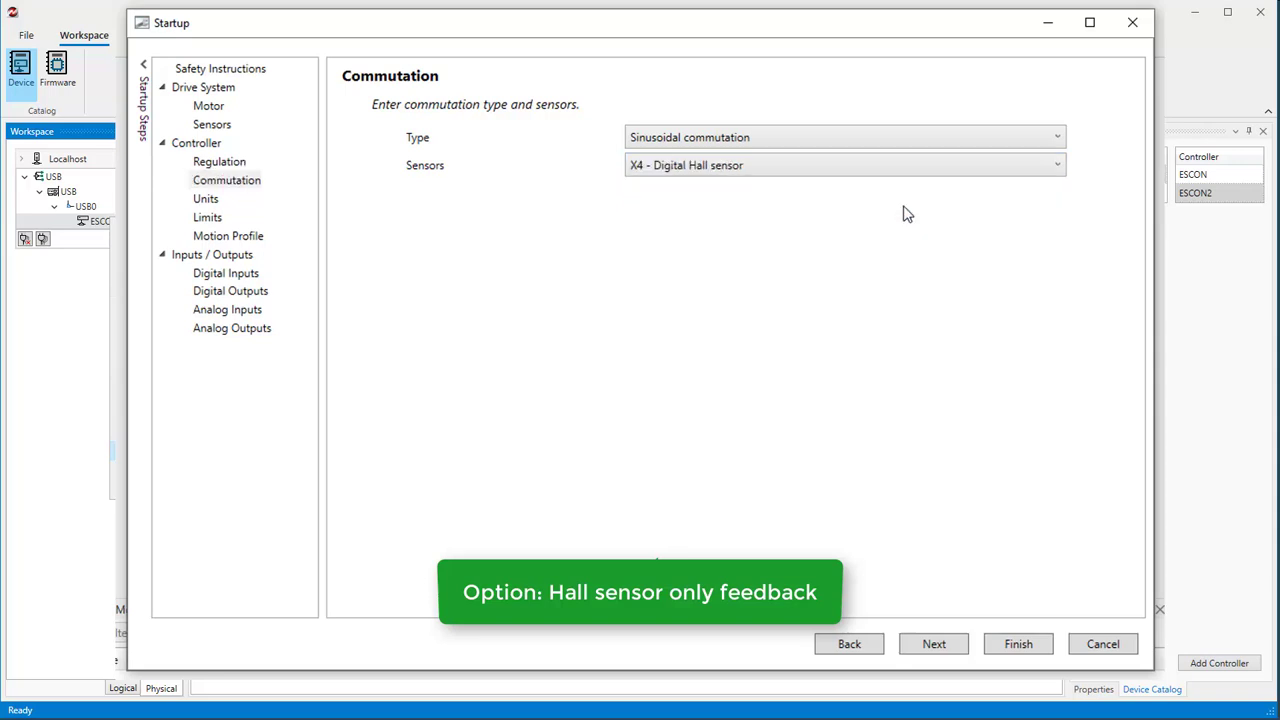
{"action": "left_click", "coordinate": [936, 645]}
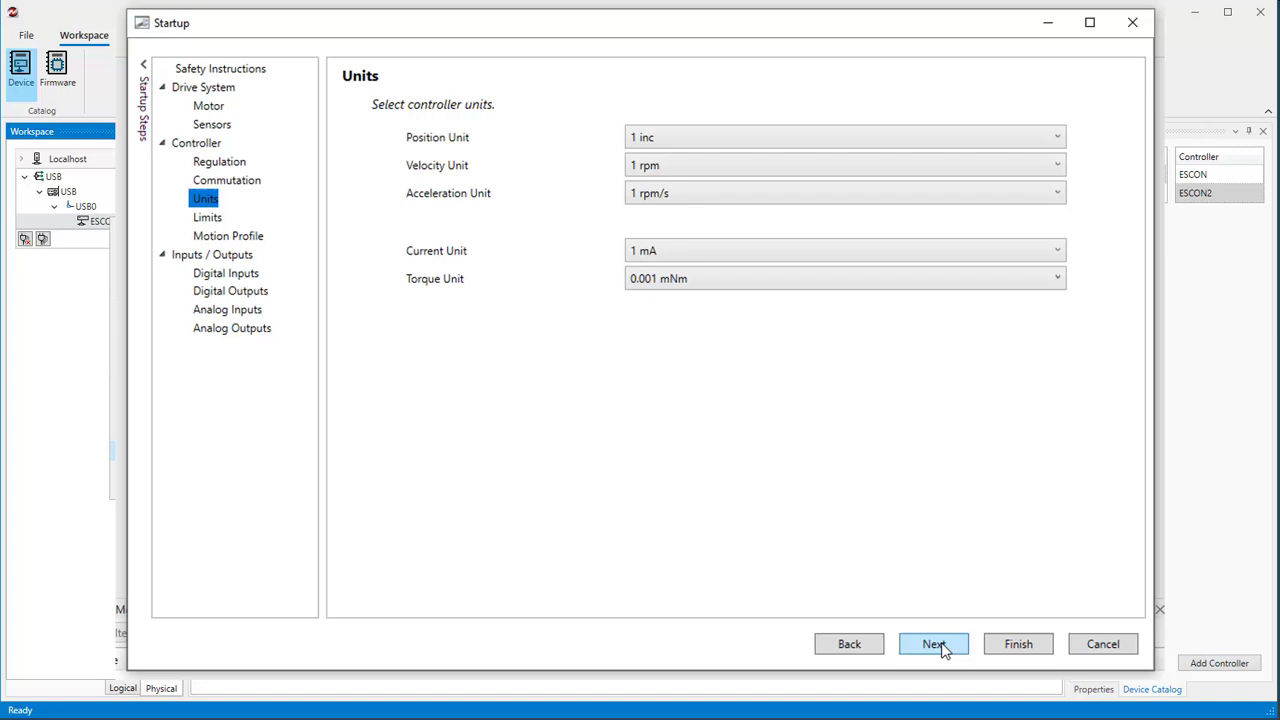
- On the Limits page, set Max output current to 8000 mA
{"action": "left_click", "coordinate": [938, 645]}
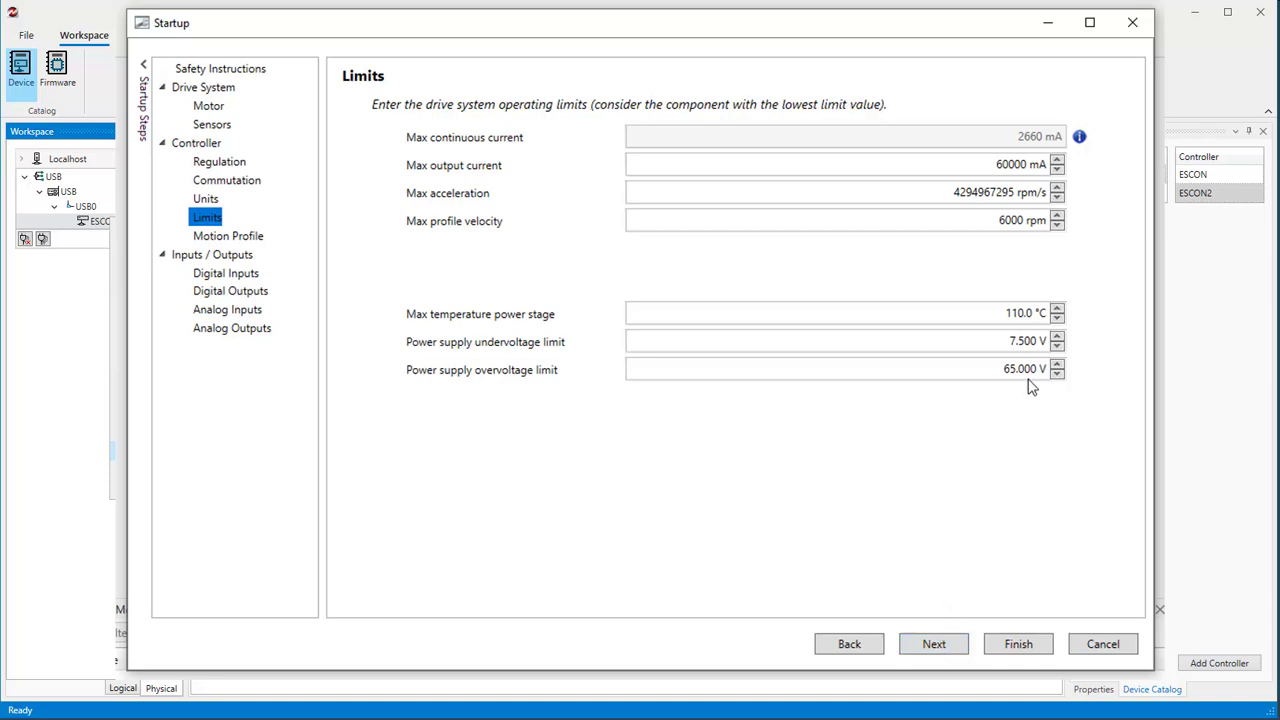
{"action": "left_click_drag", "start_coordinate": [994, 165], "coordinate": [1011, 164]}
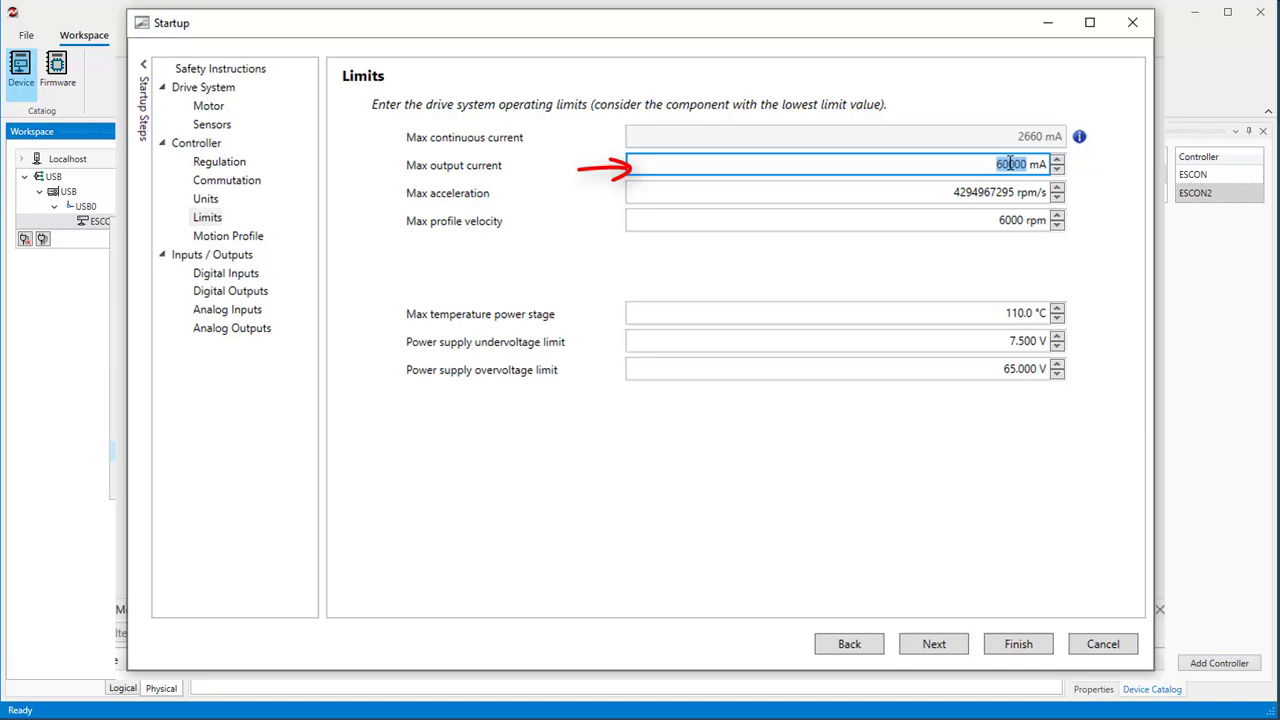
{"action": "key", "text": "BackSpace"}
{"action": "type", "text": "8000"}
{"action": "left_click", "coordinate": [949, 190]}
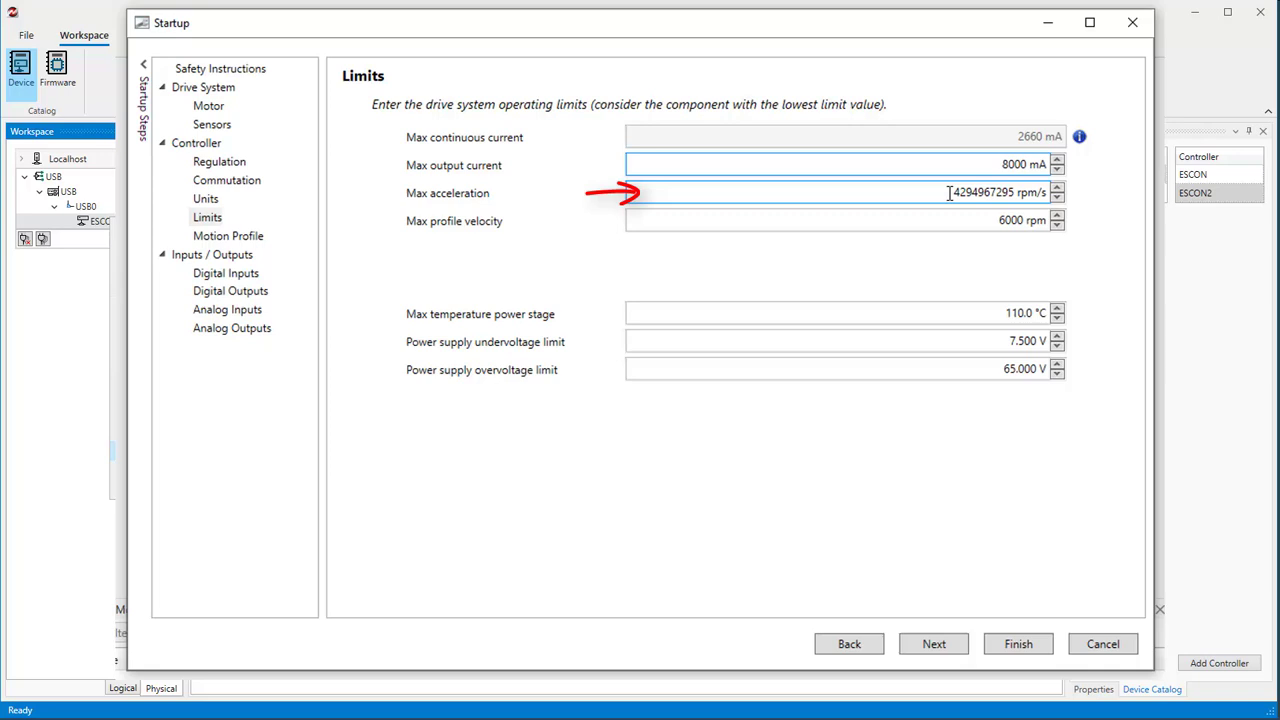
- Set Max acceleration to 50000 rpm/s and keep Max profile velocity at 6000 rpm
{"action": "left_click_drag", "start_coordinate": [949, 193], "coordinate": [1025, 190]}
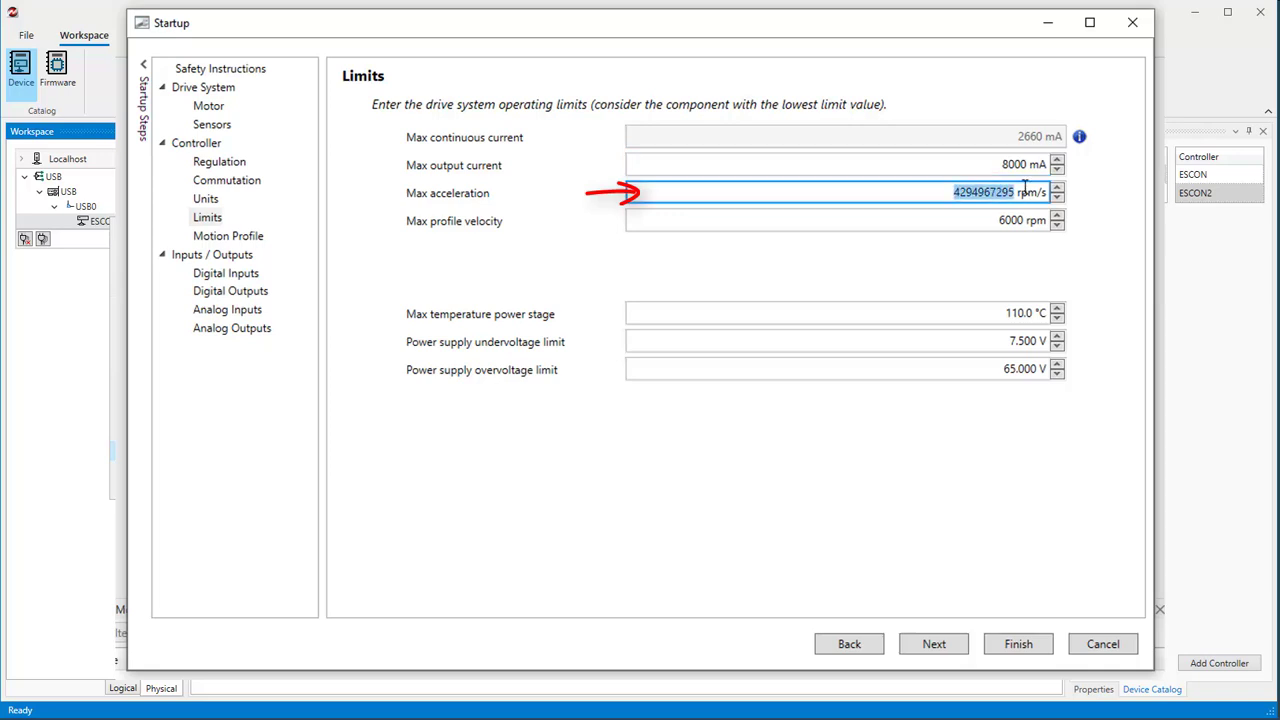
{"action": "type", "text": "50000"}
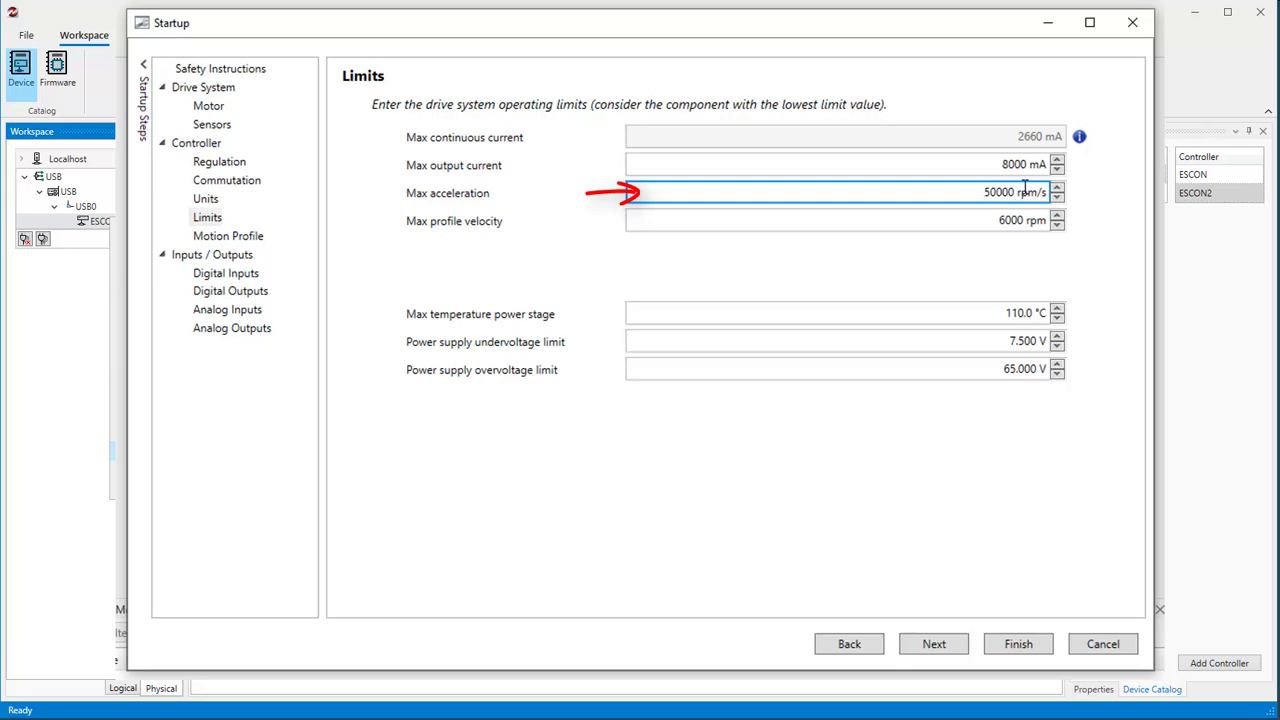
{"action": "left_click", "coordinate": [997, 220]}
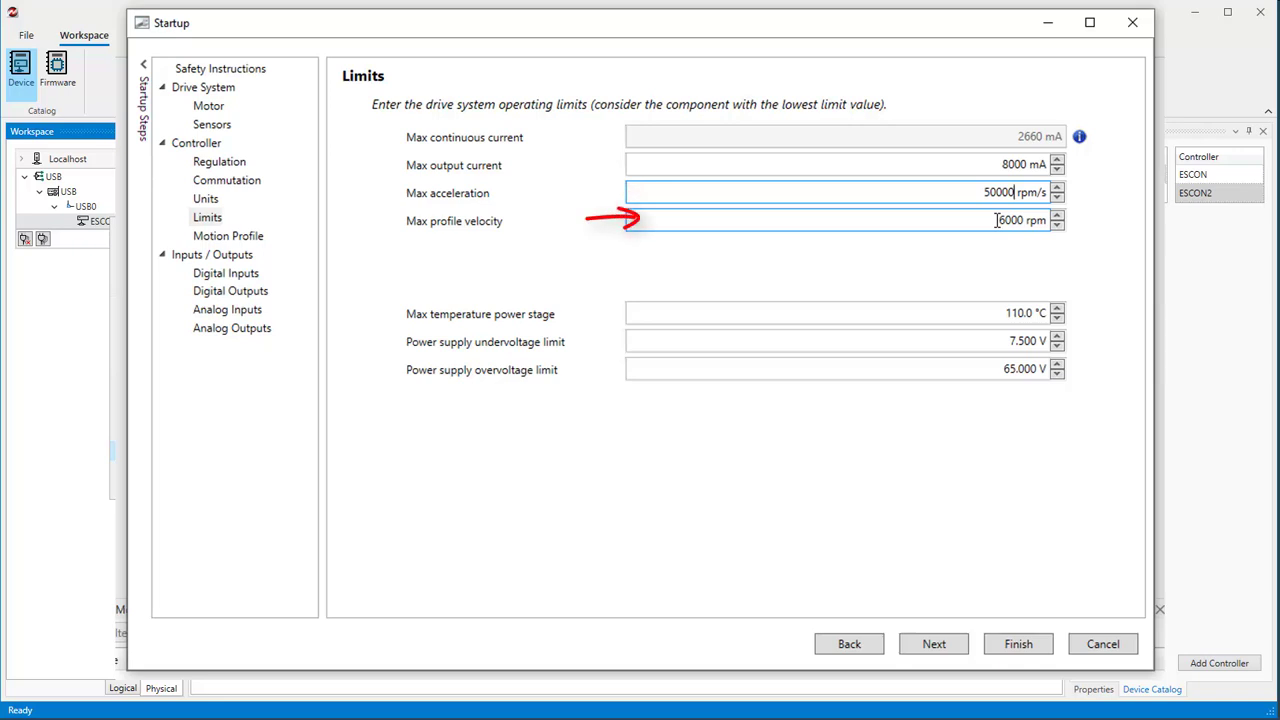
{"action": "left_click", "coordinate": [997, 220]}
{"action": "left_click_drag", "start_coordinate": [997, 220], "coordinate": [1024, 217]}
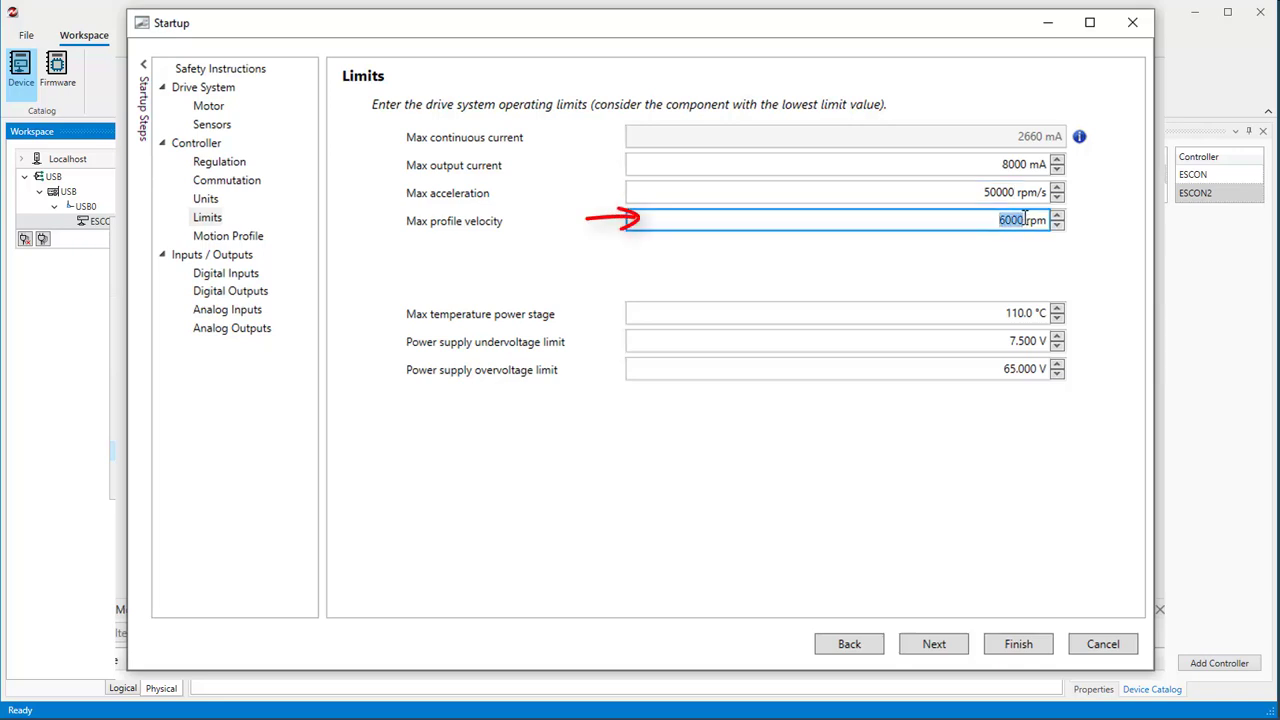
{"action": "type", "text": "8000"}
{"action": "left_click", "coordinate": [1058, 225]}
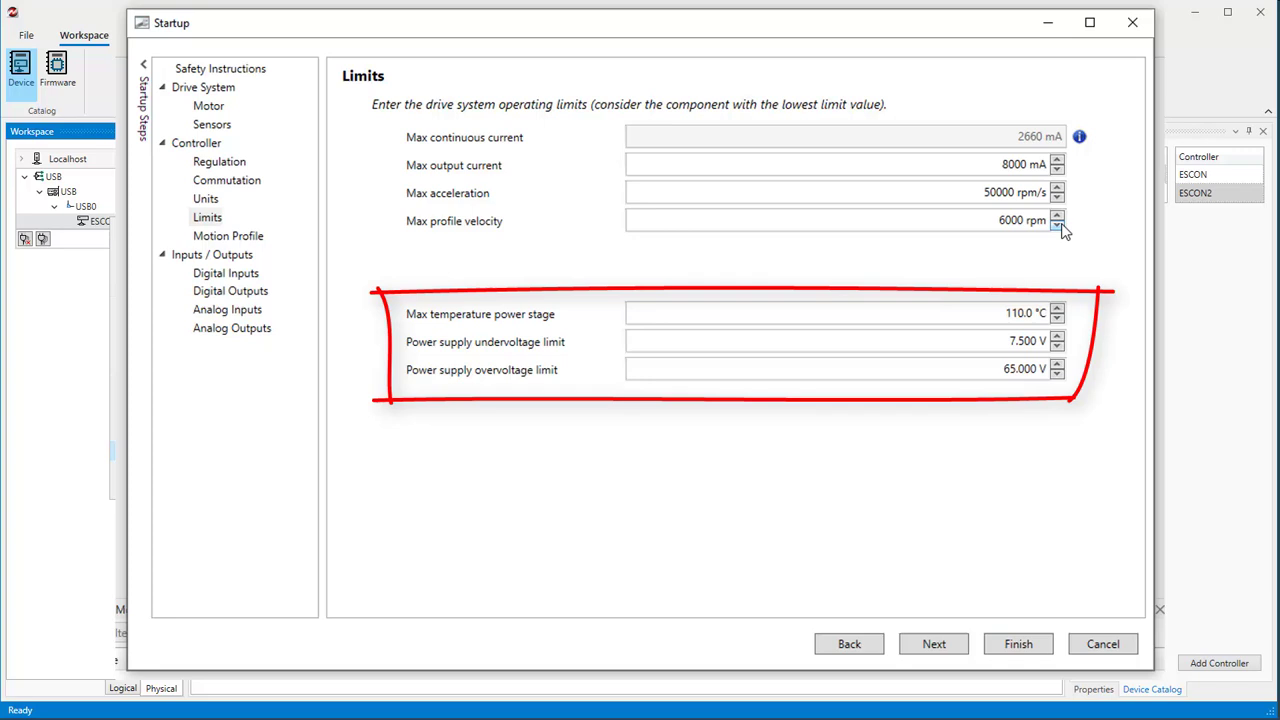
- Set Motion Profile acceleration to its 50000 rpm/s maximum, leaving decelerations at 10000 rpm/s
{"action": "left_click", "coordinate": [936, 646]}
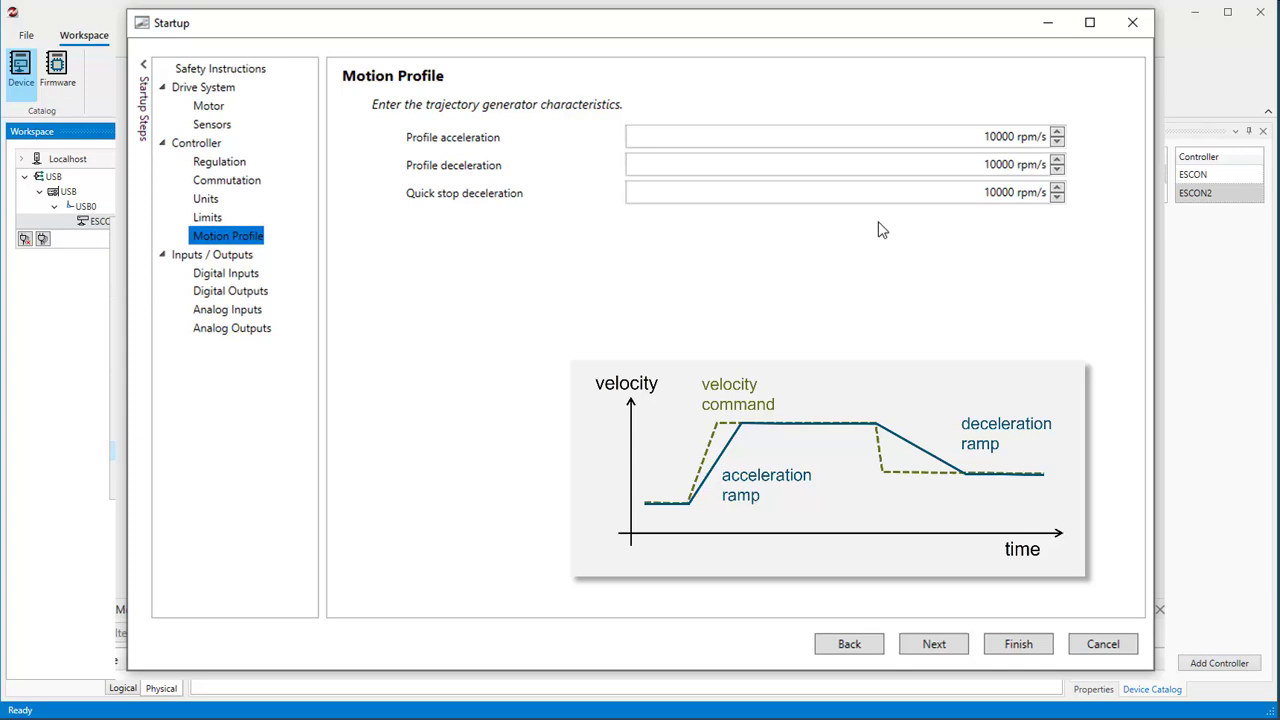
{"action": "left_click_drag", "start_coordinate": [984, 137], "coordinate": [998, 137]}
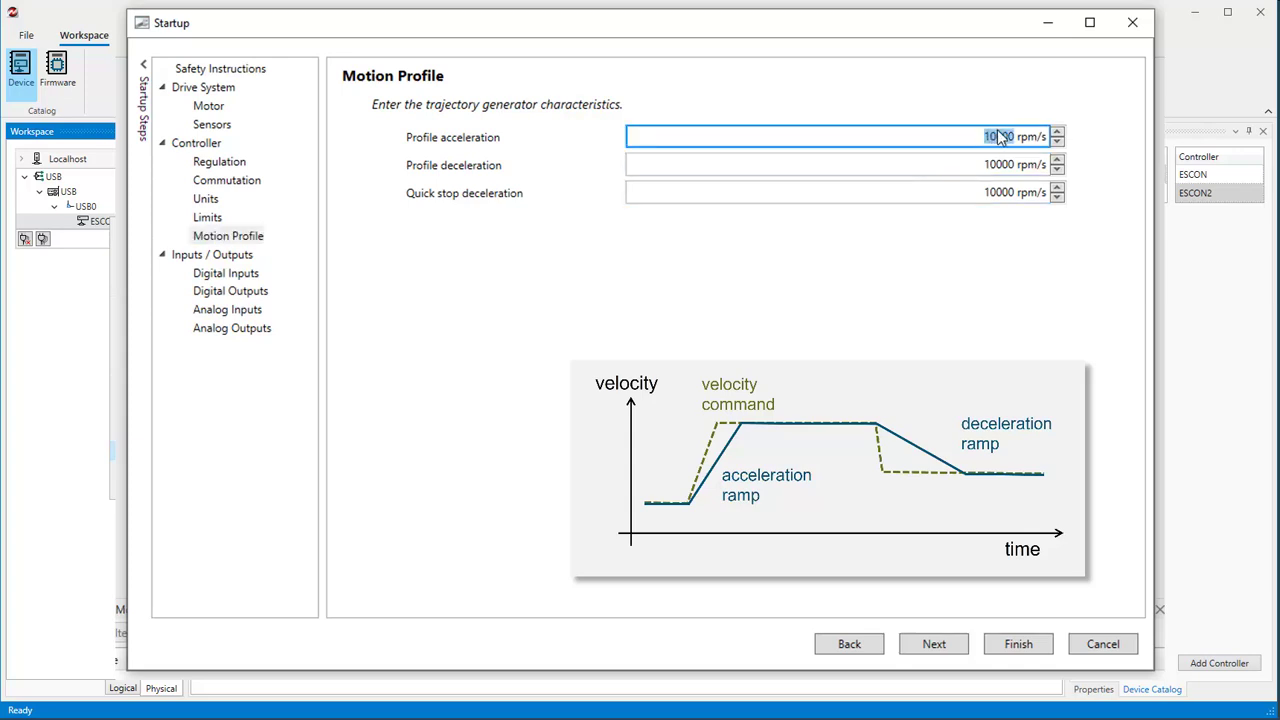
{"action": "key", "text": "BackSpace"}
{"action": "type", "text": "80"}
{"action": "left_click", "coordinate": [1057, 142]}
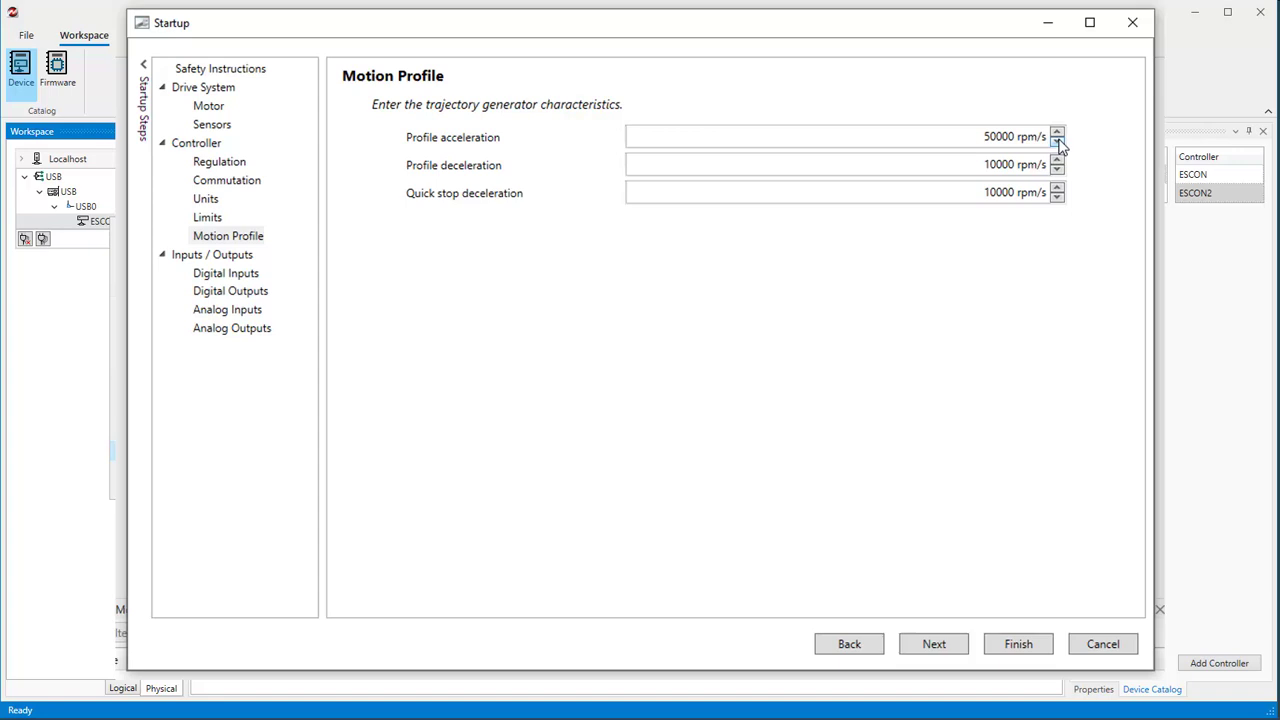
- Pass the Digital Inputs page and finish the wizard, returning to the MyProject1 workspace
{"action": "left_click", "coordinate": [934, 645]}
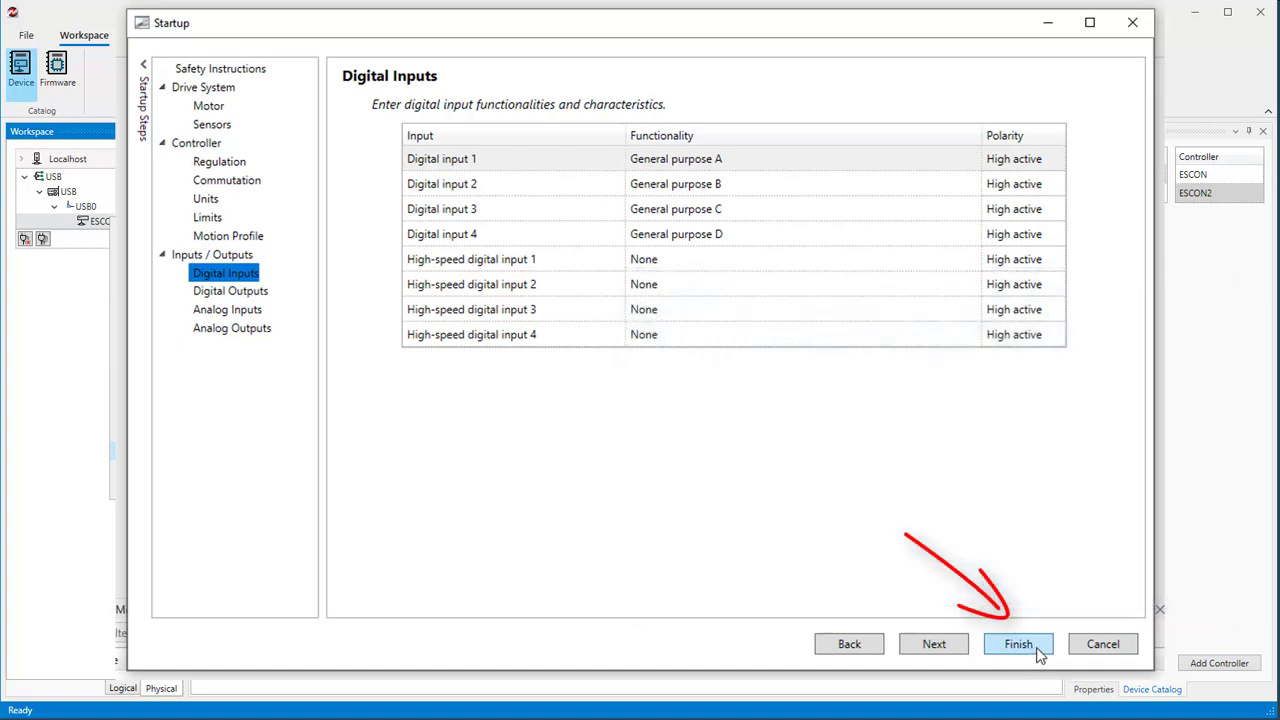
{"action": "left_click", "coordinate": [1018, 644]}
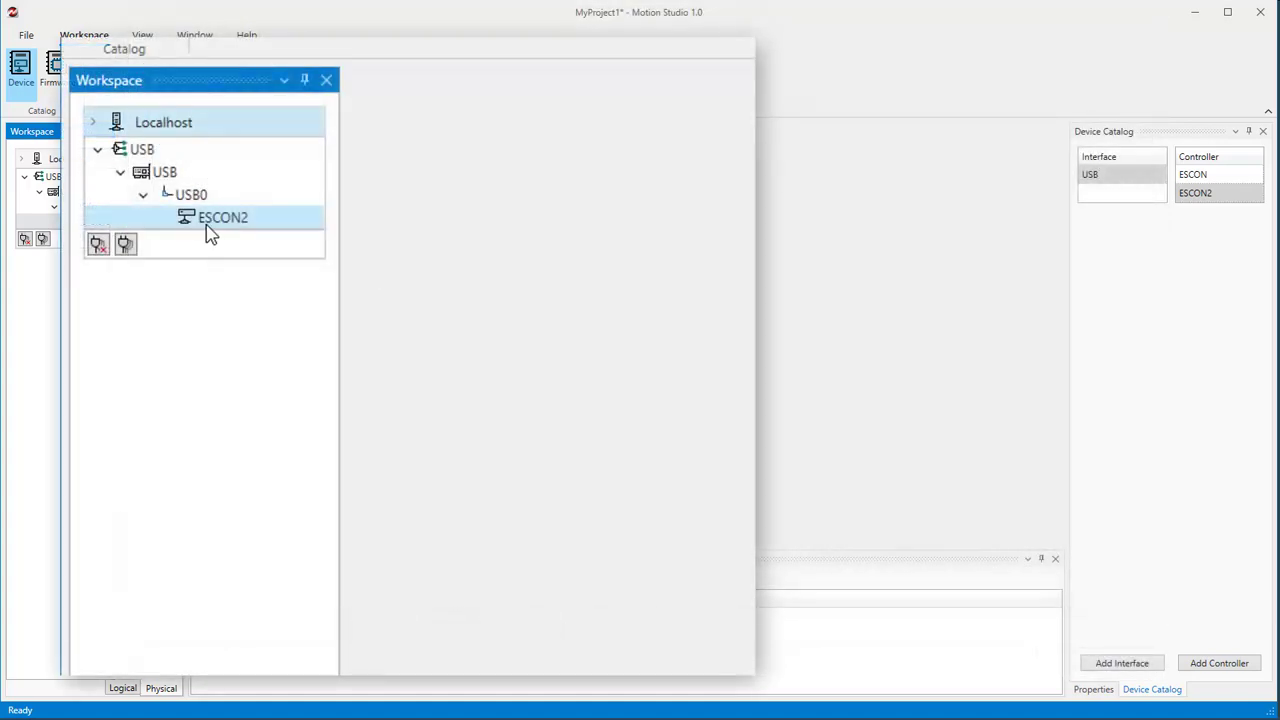
{"action": "right_click", "coordinate": [210, 220]}
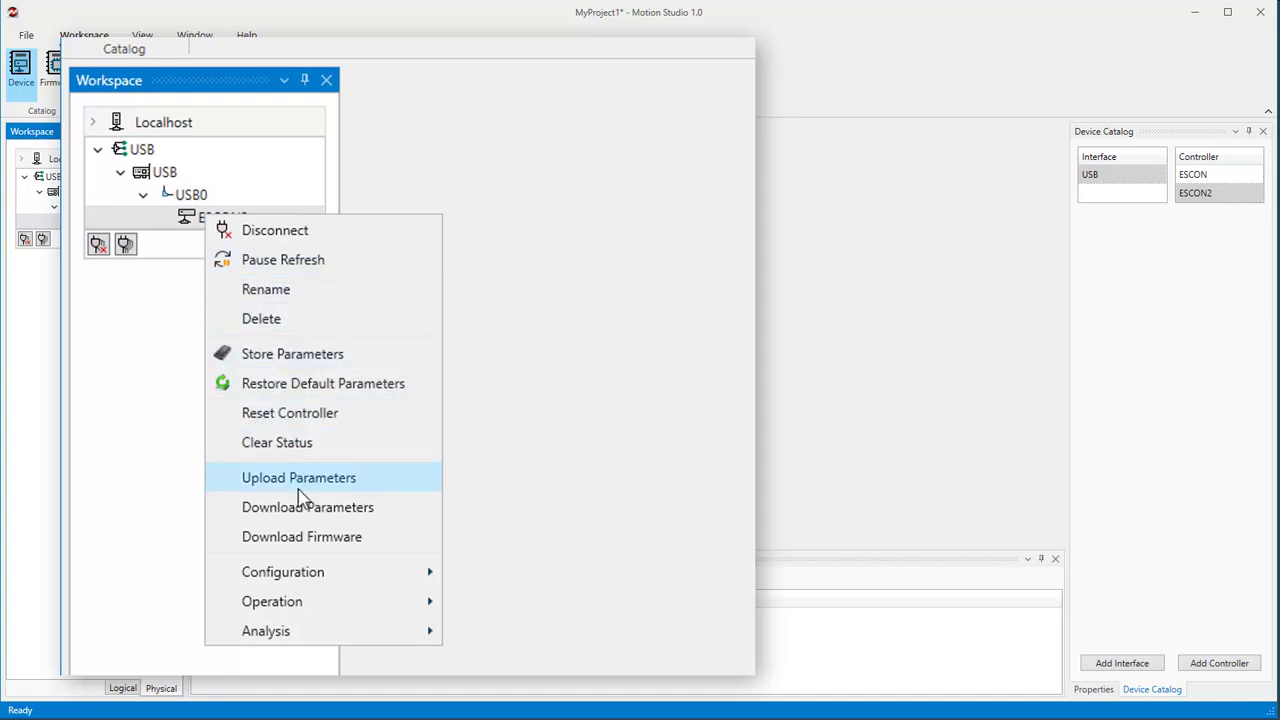
{"action": "mouse_move", "coordinate": [323, 578]}
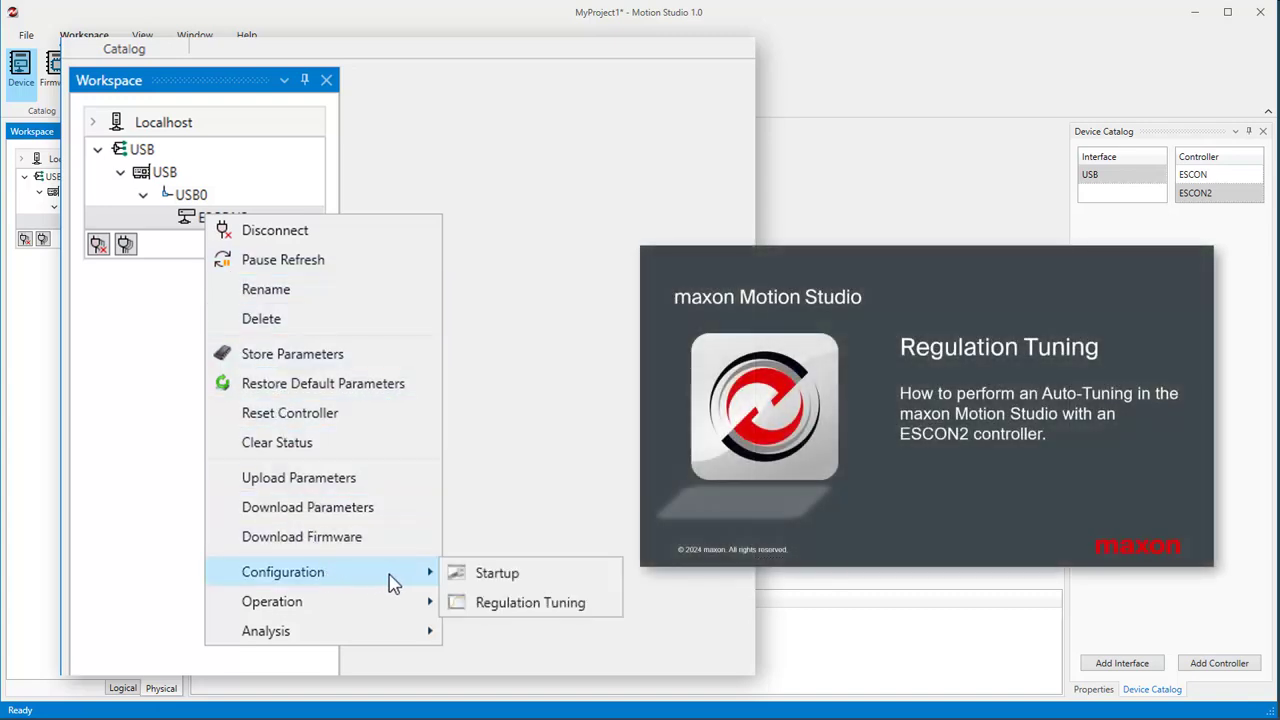